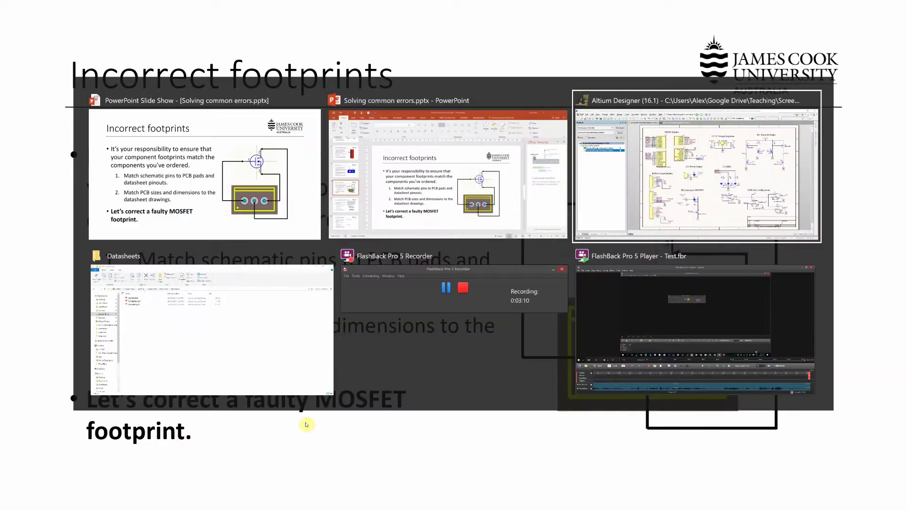
Step: Open the IncorrectFootprintExample schematic and zoom to Q5 (NTR4501NT1G) with its Motor-, L2 and GND nets
key("ctrl+Tab")
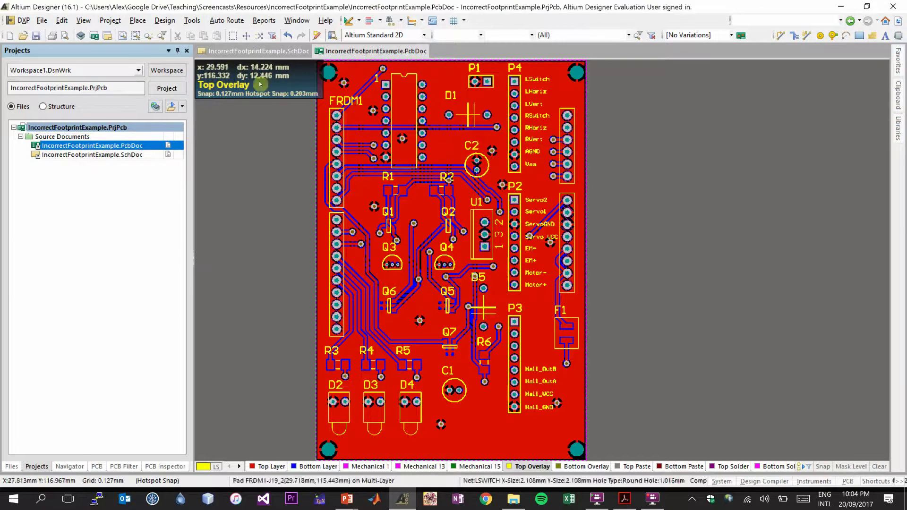
left_click(255, 51)
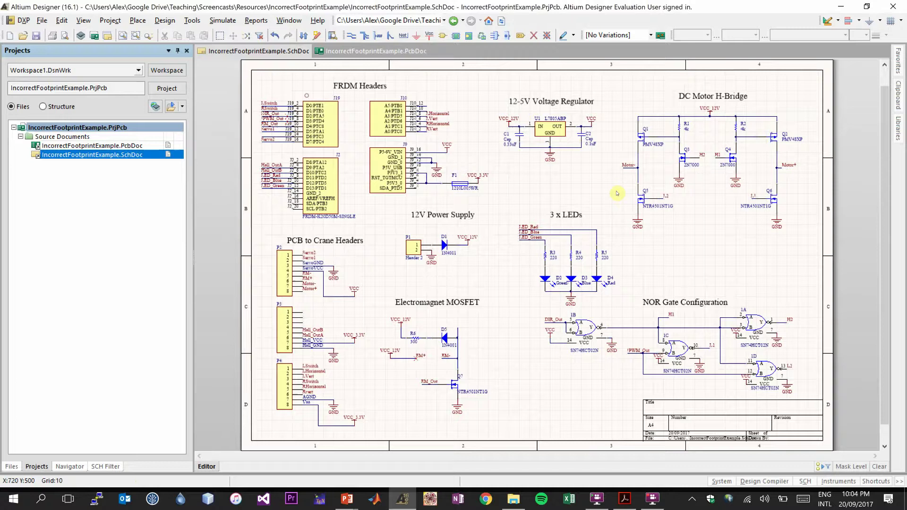
scroll(652, 208, "up", 3, "ctrl")
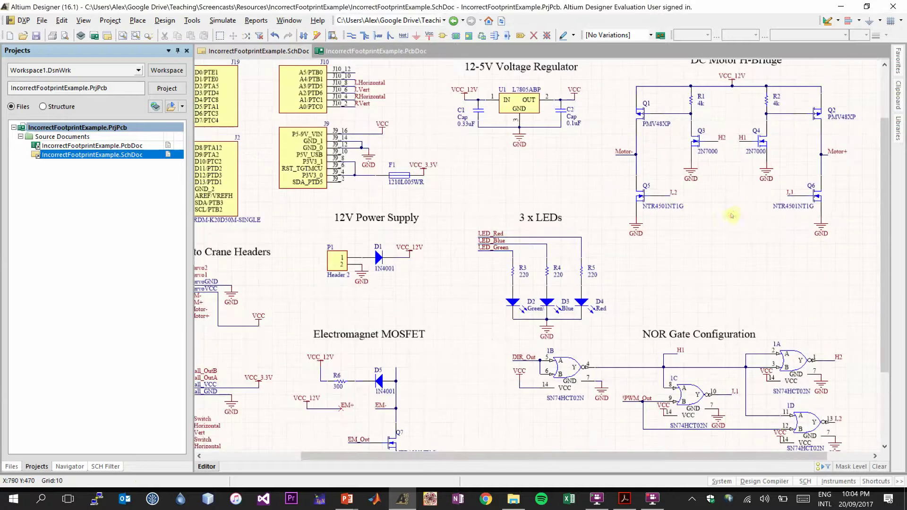
scroll(737, 246, "up", 3, "ctrl")
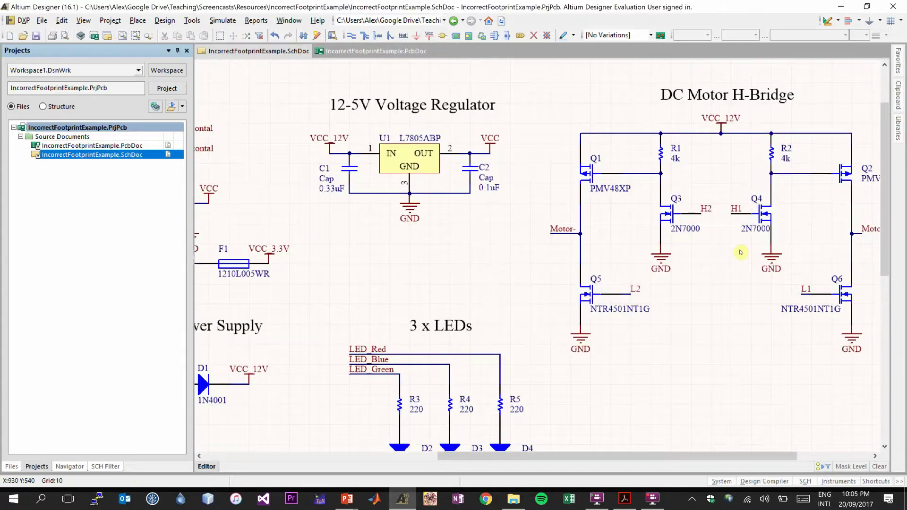
scroll(739, 255, "down", 2, "ctrl")
scroll(615, 231, "up", 4, "ctrl")
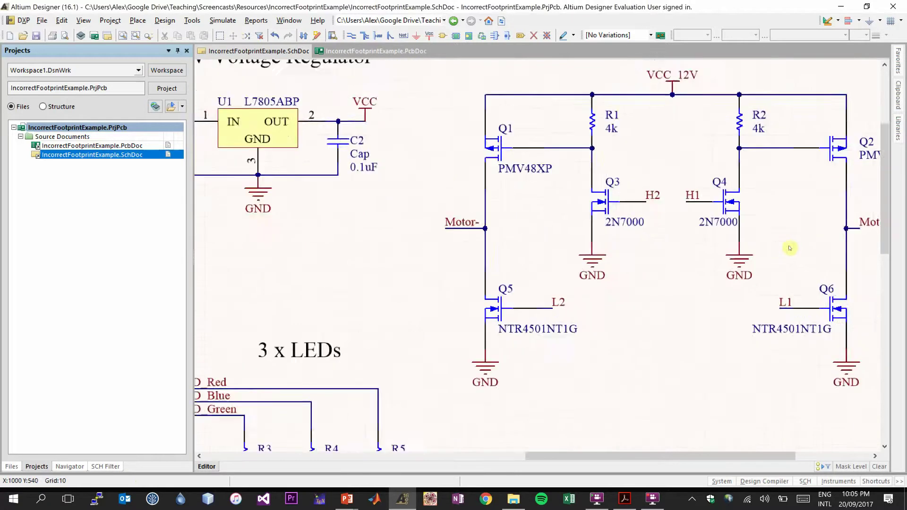
scroll(453, 331, "up", 5, "ctrl")
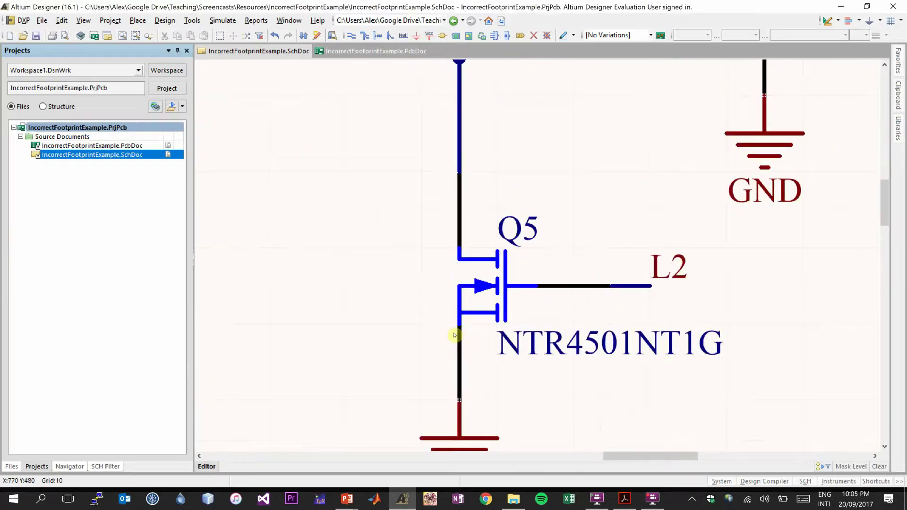
scroll(510, 257, "down", 2, "ctrl")
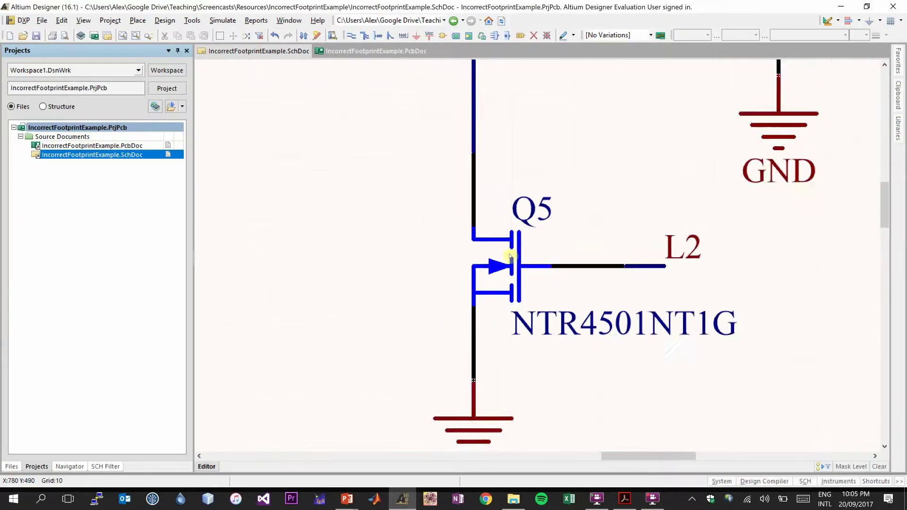
scroll(510, 258, "down", 1, "ctrl")
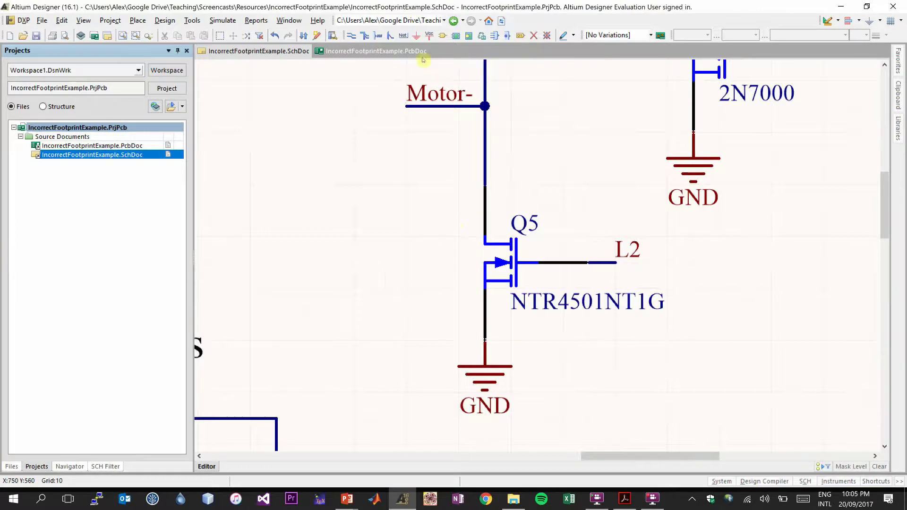
Step: Zoom into Q5's board footprint, compare it with the schematic, then bring up the NTR4501N datasheet
left_click(406, 50)
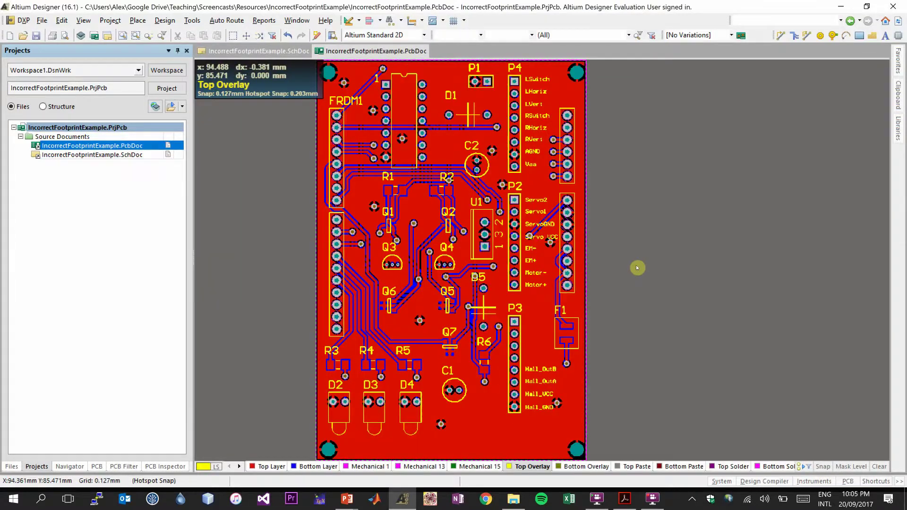
scroll(455, 320, "up", 2, "ctrl")
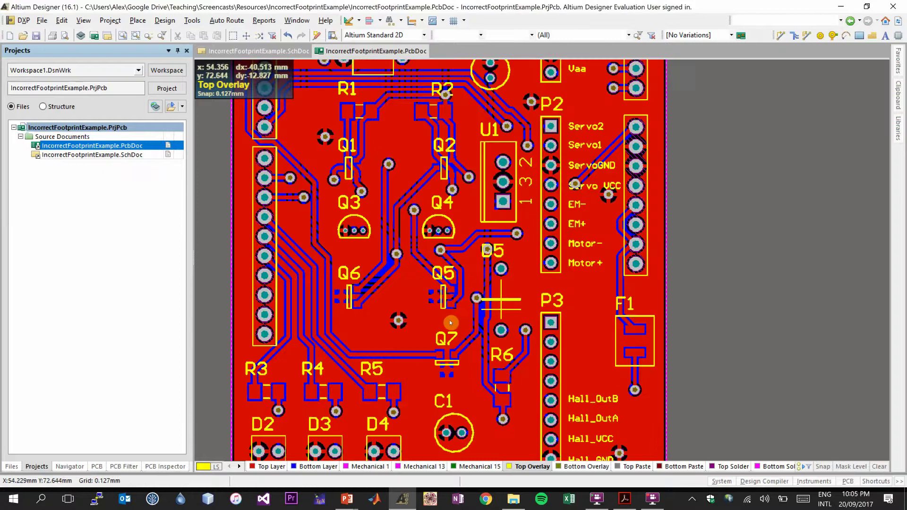
scroll(434, 311, "up", 7, "ctrl")
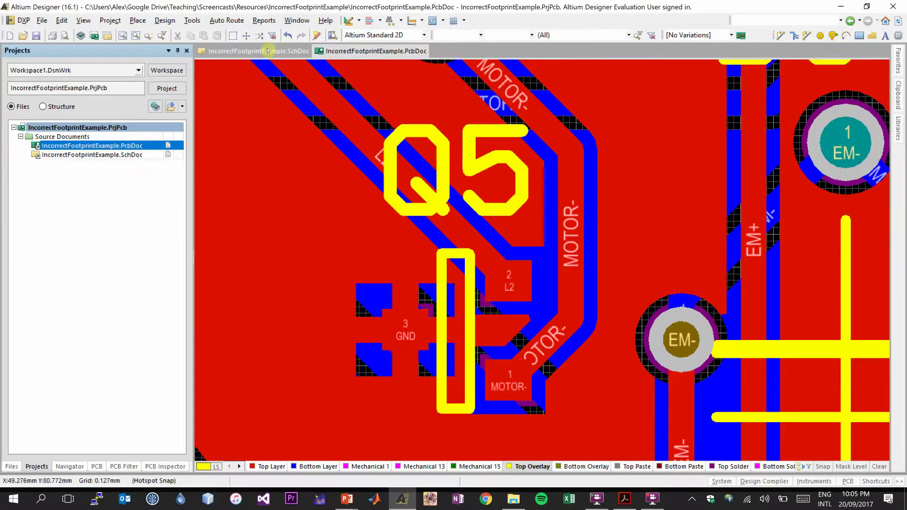
left_click(285, 52)
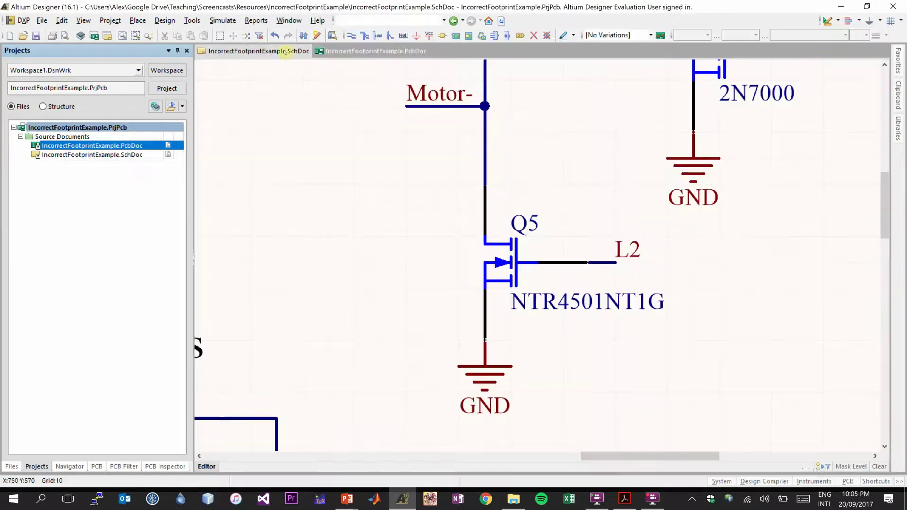
left_click(339, 52)
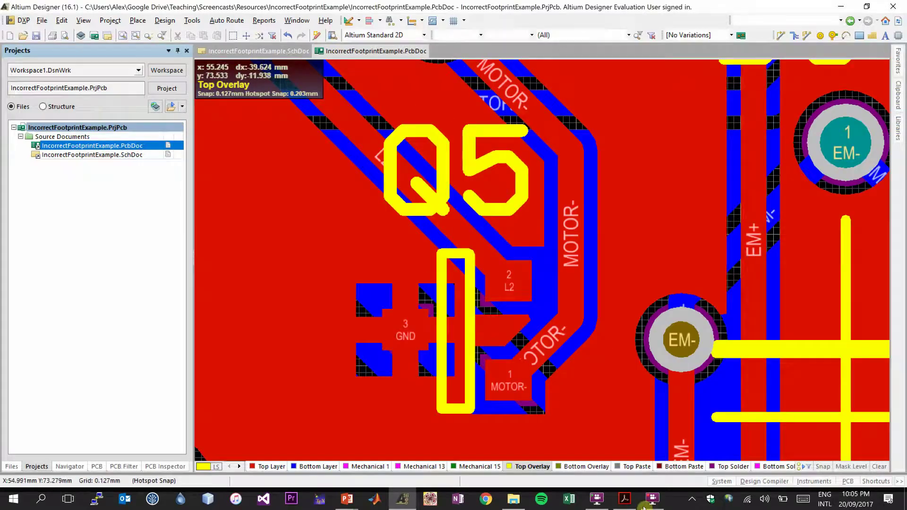
left_click(625, 499)
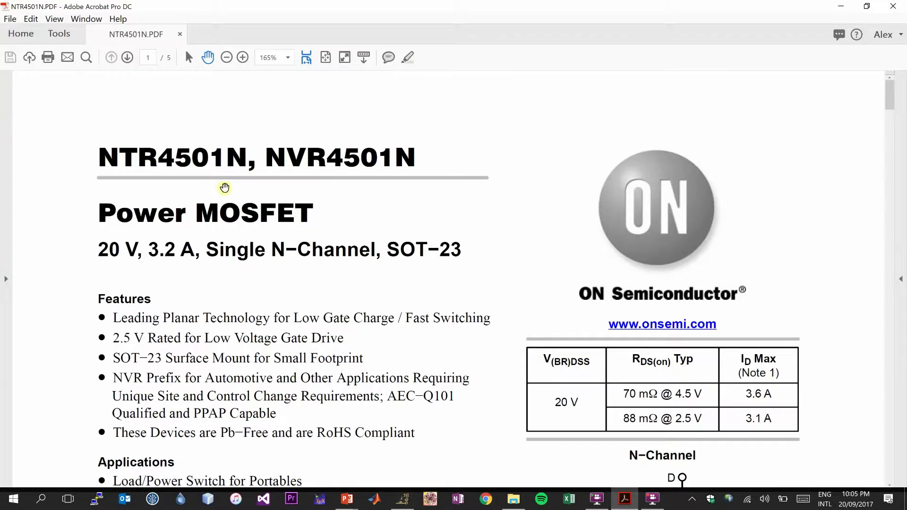
Step: Find the datasheet's SOT-23 pin assignment (Gate 1, Source 2, Drain 3), then go back to Altium
scroll(489, 153, "down", 5)
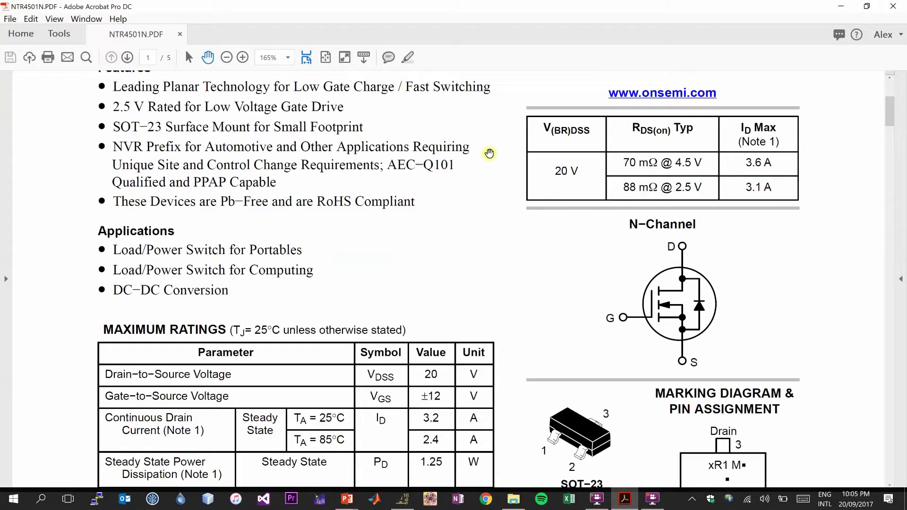
scroll(490, 151, "down", 2)
scroll(496, 156, "up", 6)
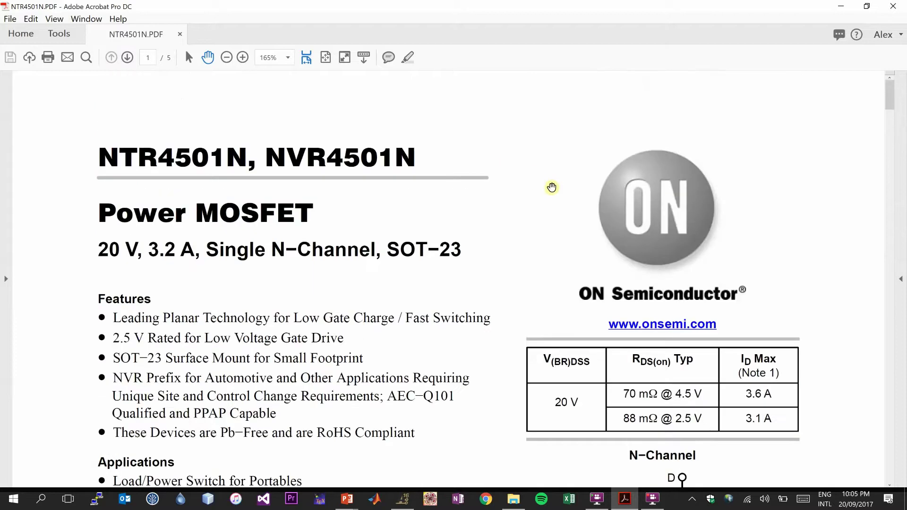
scroll(559, 182, "down", 7)
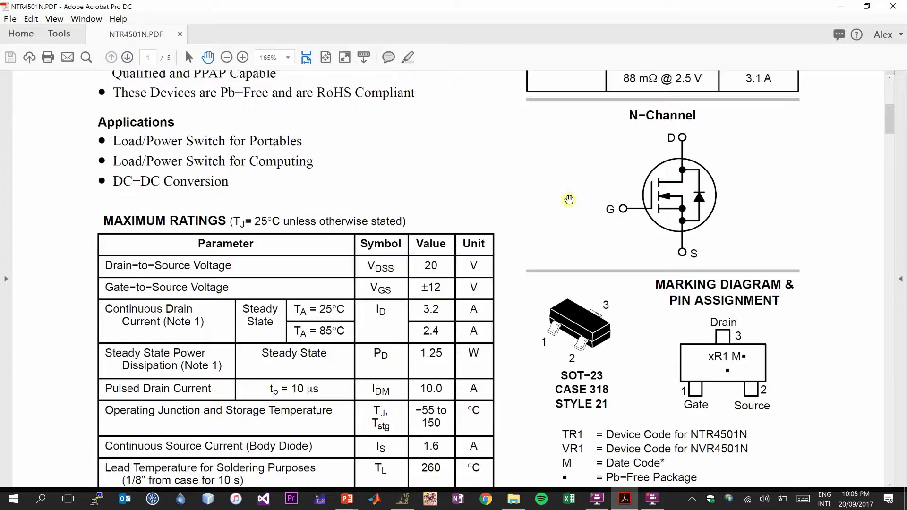
scroll(652, 241, "down", 4)
scroll(726, 282, "up", 3)
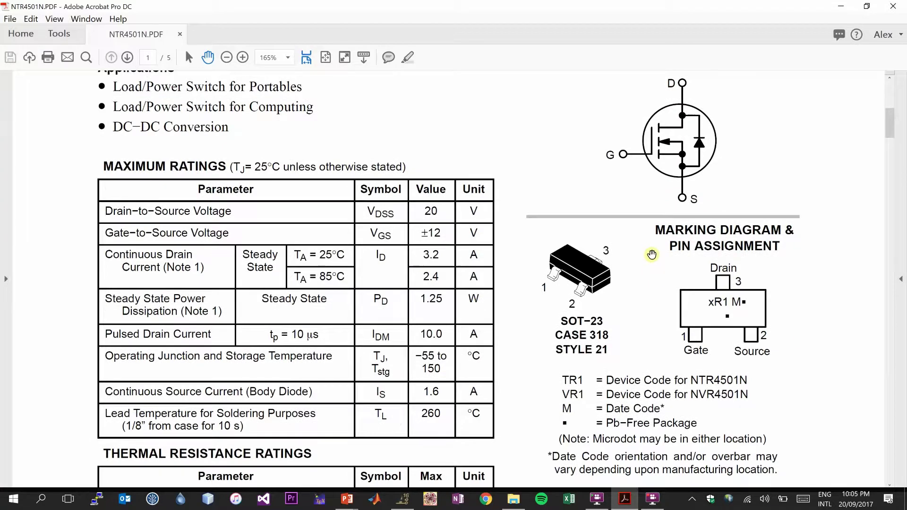
key("v")
left_click_drag(651, 258, 802, 368)
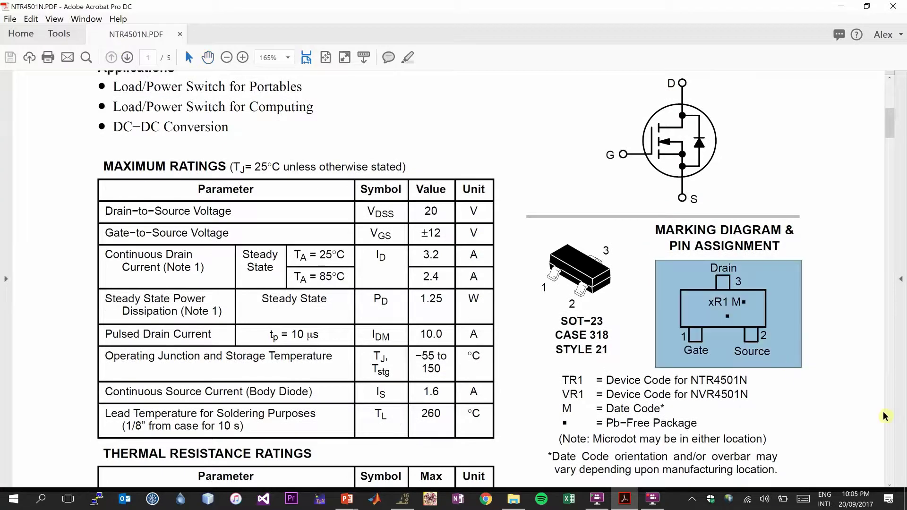
left_click(757, 376)
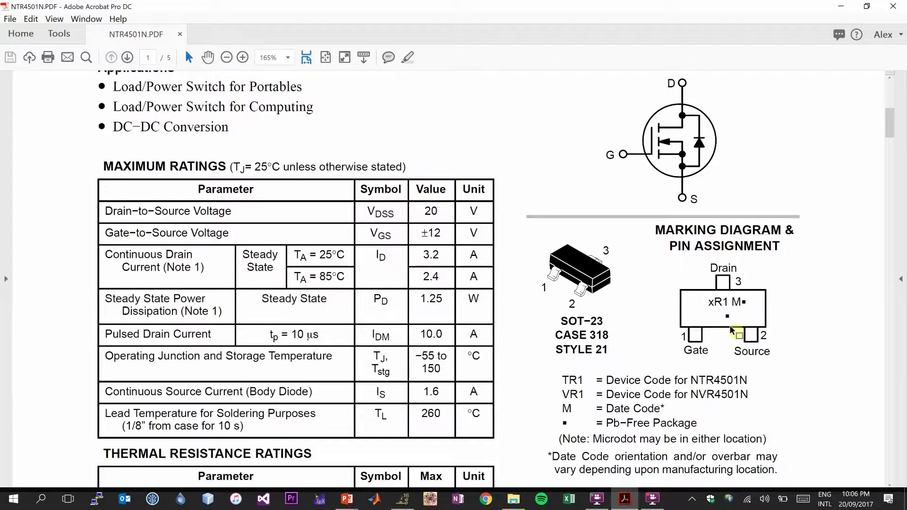
left_click(720, 379)
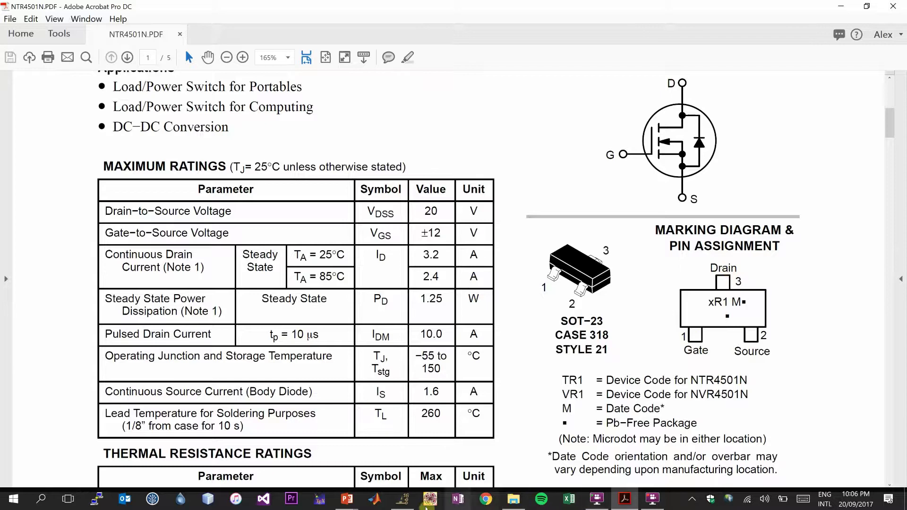
left_click(403, 499)
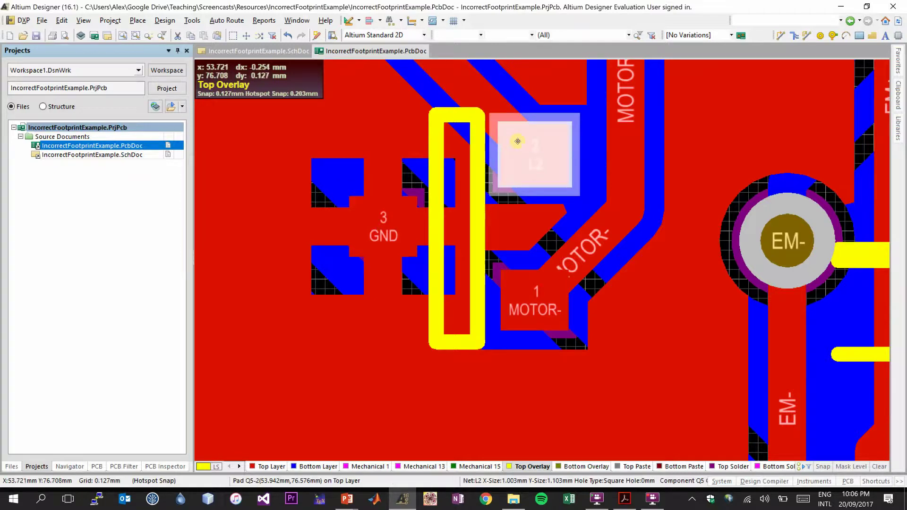
Step: Select Q5's L2, GND and Motor- connections on the schematic and recheck them against the datasheet pinout
left_click(260, 51)
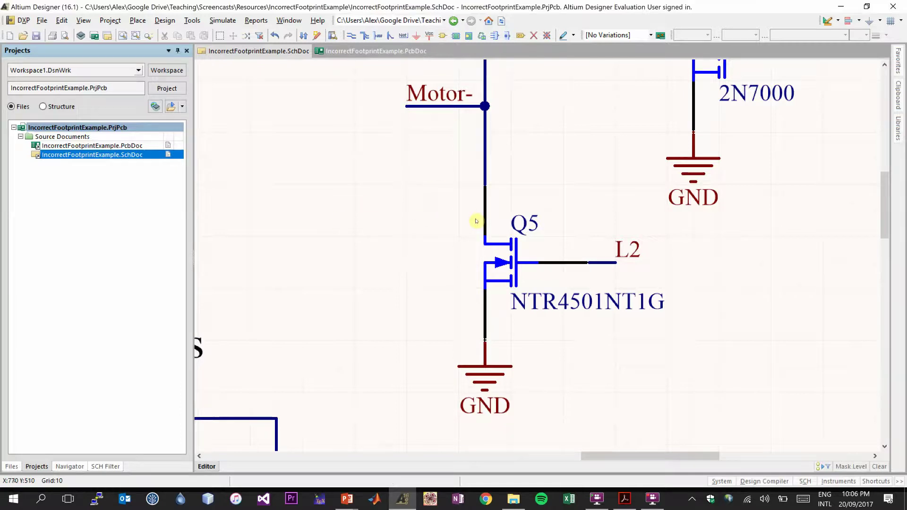
left_click(615, 255)
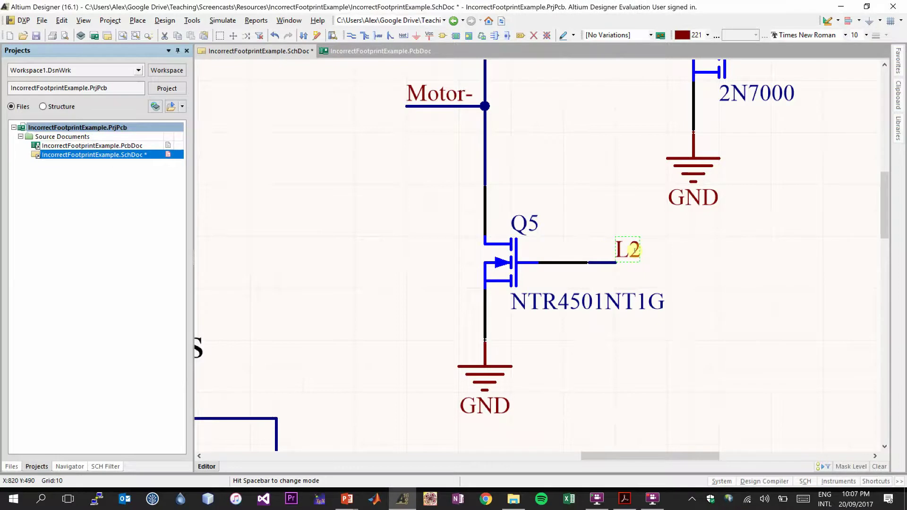
left_click(661, 223)
left_click(600, 269)
left_click_drag(438, 325, 537, 432)
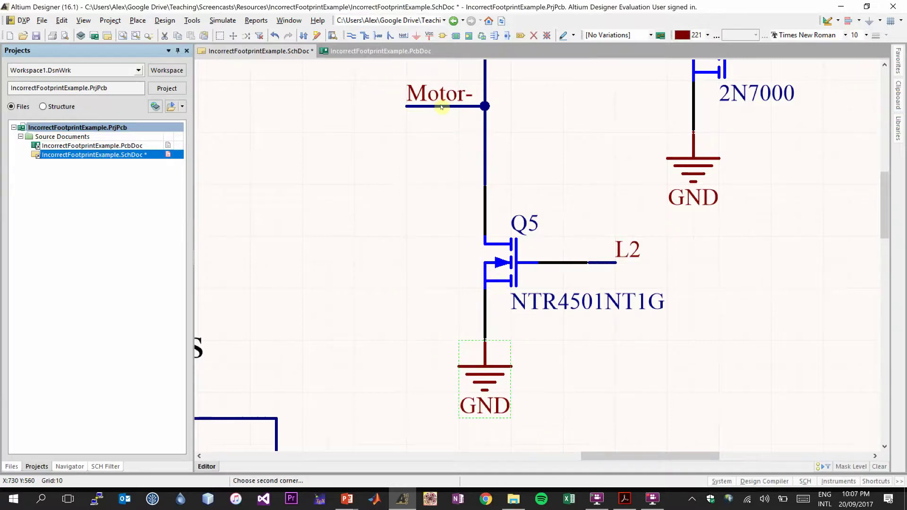
left_click_drag(387, 75, 506, 131)
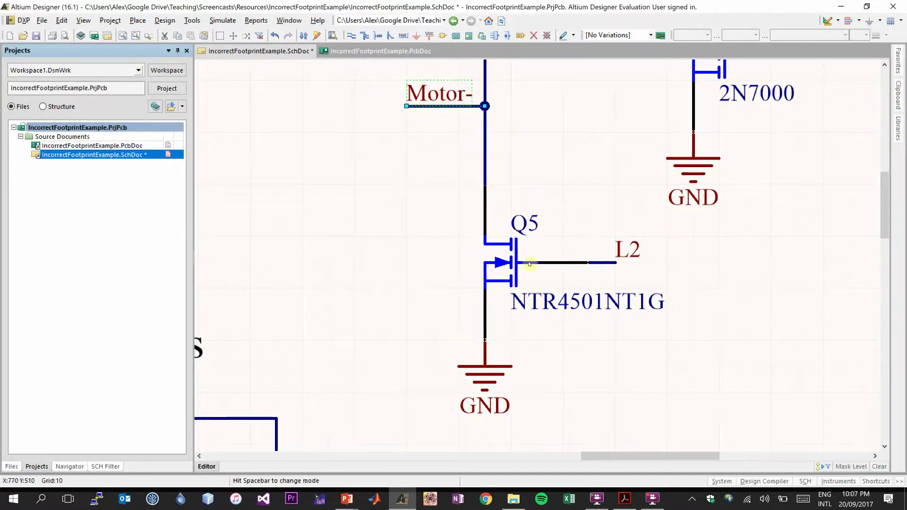
left_click(531, 181)
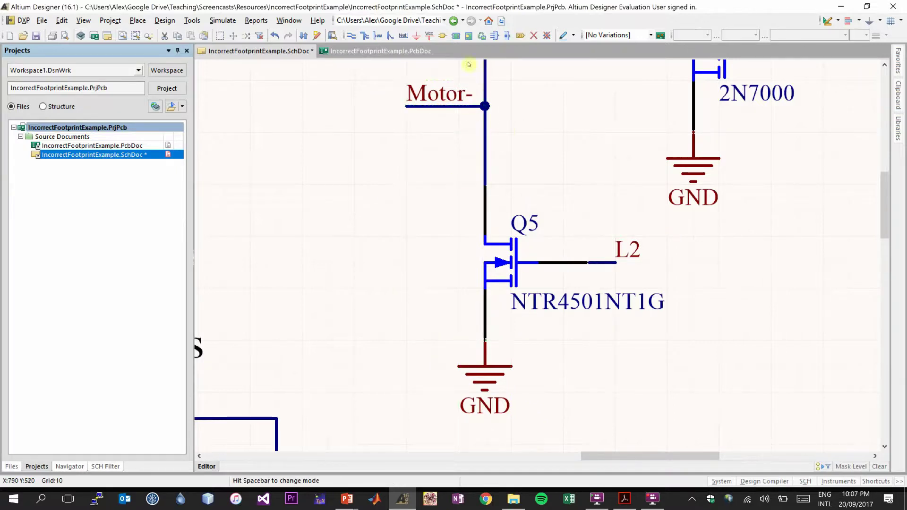
left_click(625, 499)
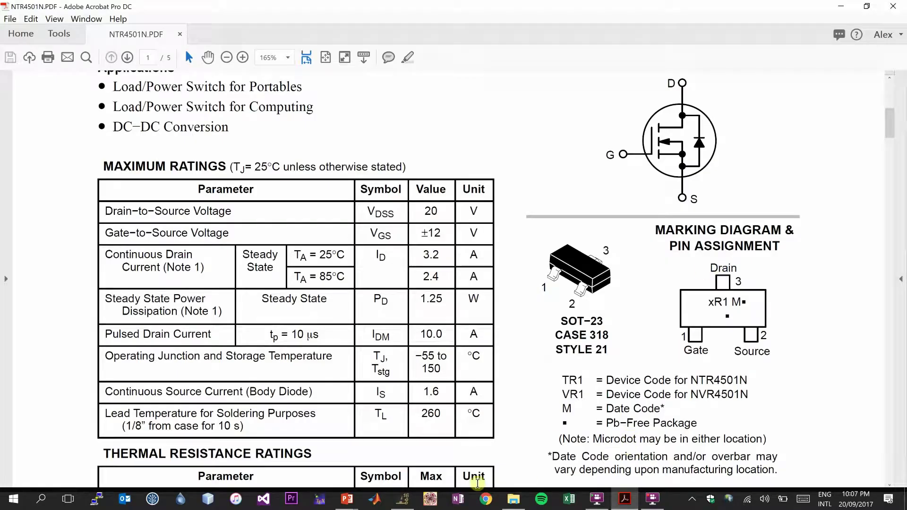
left_click(403, 499)
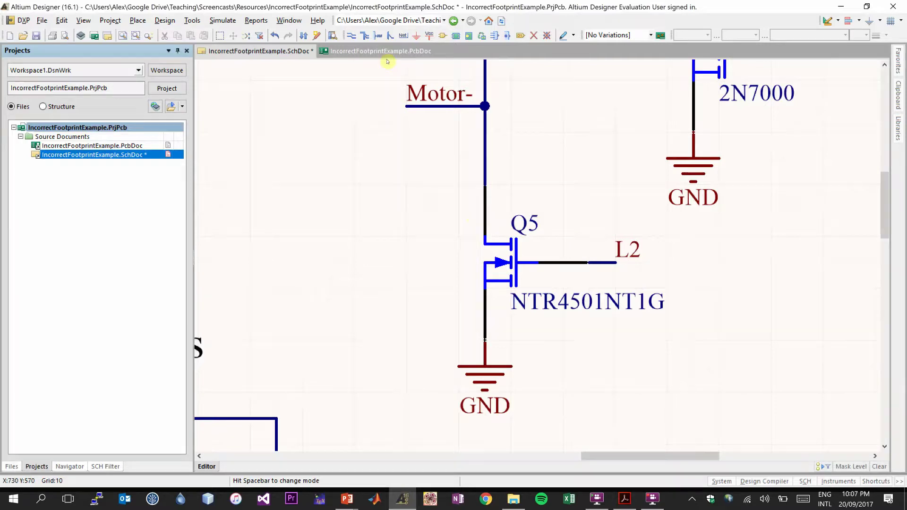
Step: Select Q5's L2, Motor- and GND net labels on the schematic
left_click(384, 52)
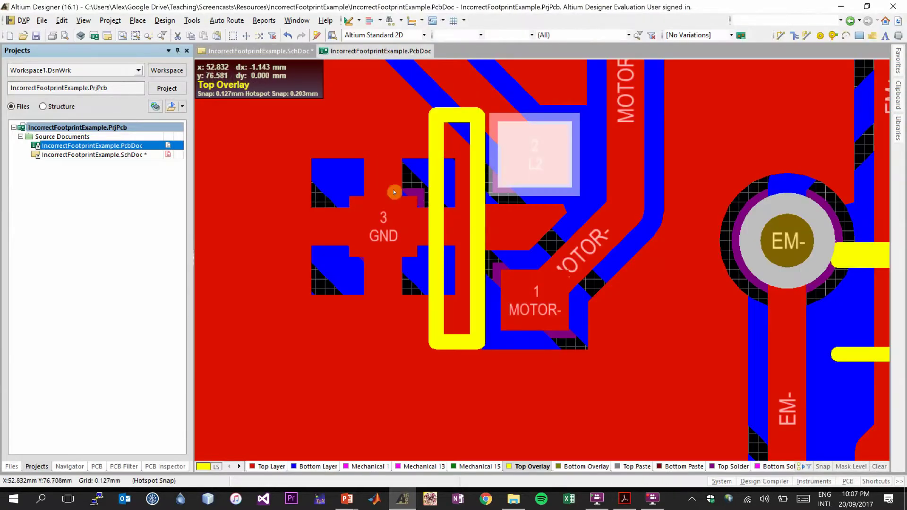
left_click(288, 52)
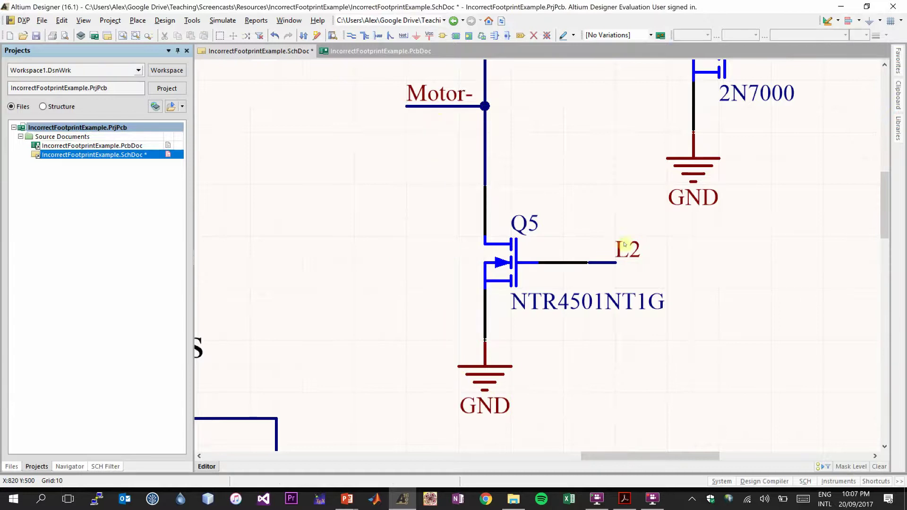
left_click_drag(597, 217, 662, 281)
left_click_drag(367, 76, 486, 154)
left_click_drag(463, 384, 547, 425)
Step: Inspect Q5's board pads: pad 1 on MOTOR-, pad 2 on L2, pad 3 on GND
left_click(362, 52)
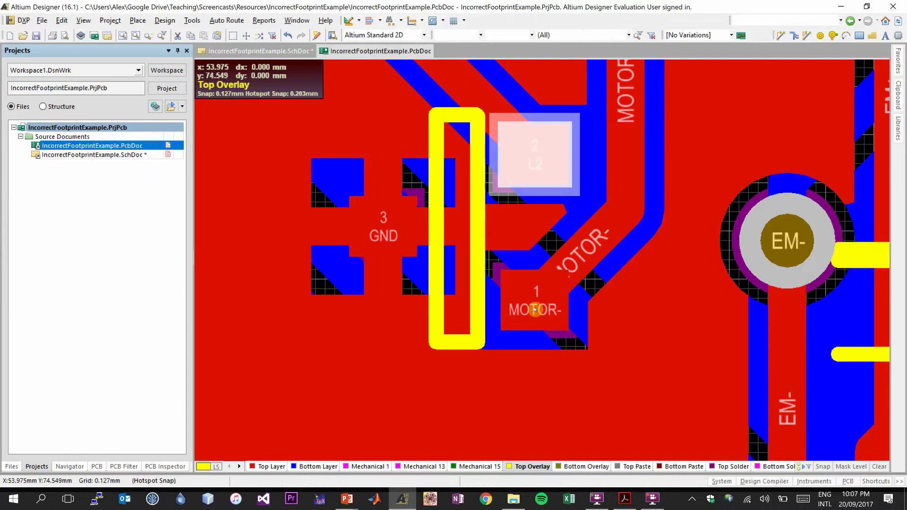
left_click(529, 322)
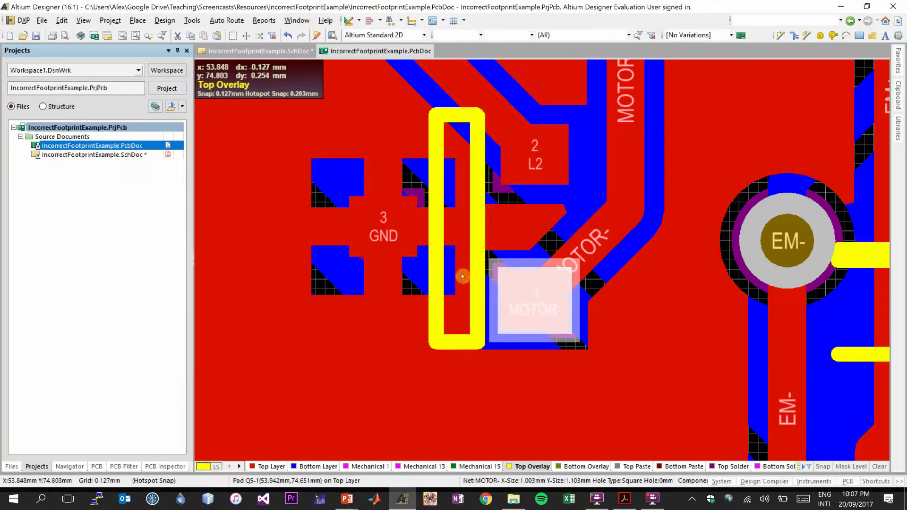
left_click(380, 217)
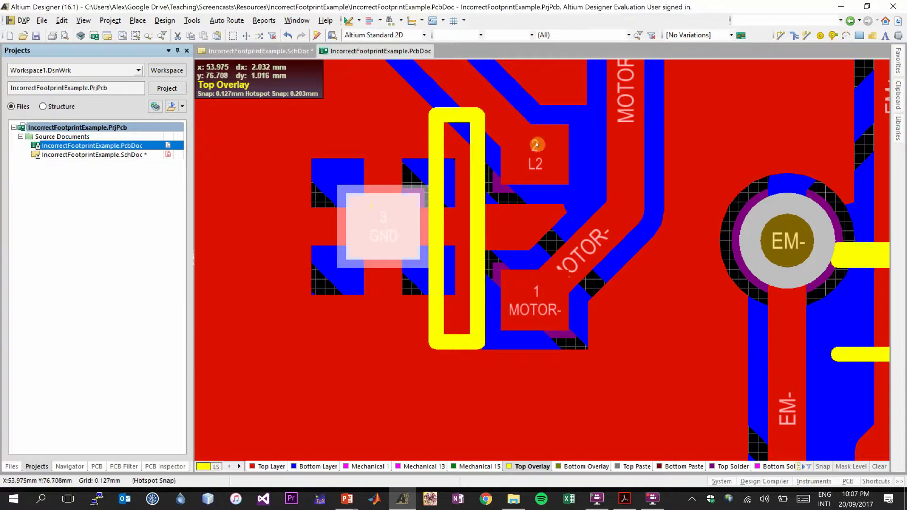
left_click(565, 136)
left_click(513, 152)
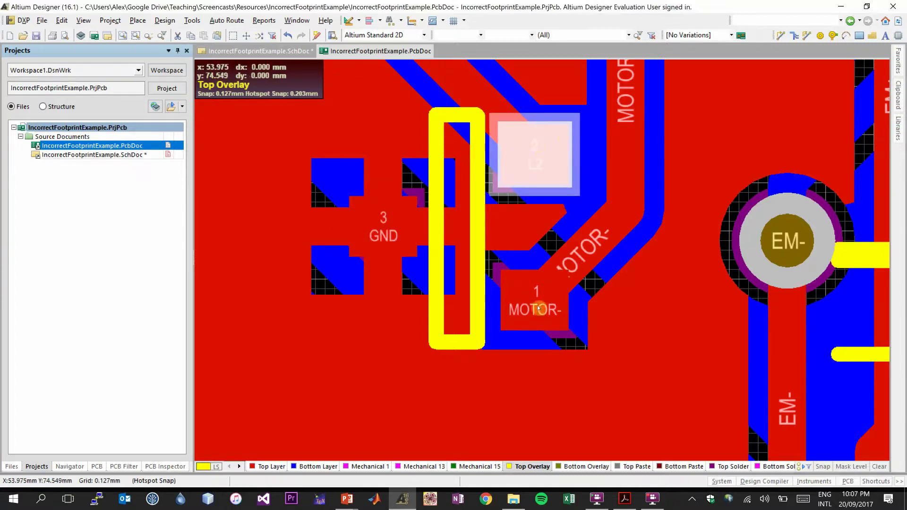
left_click(510, 305)
left_click(383, 218)
left_click(530, 158)
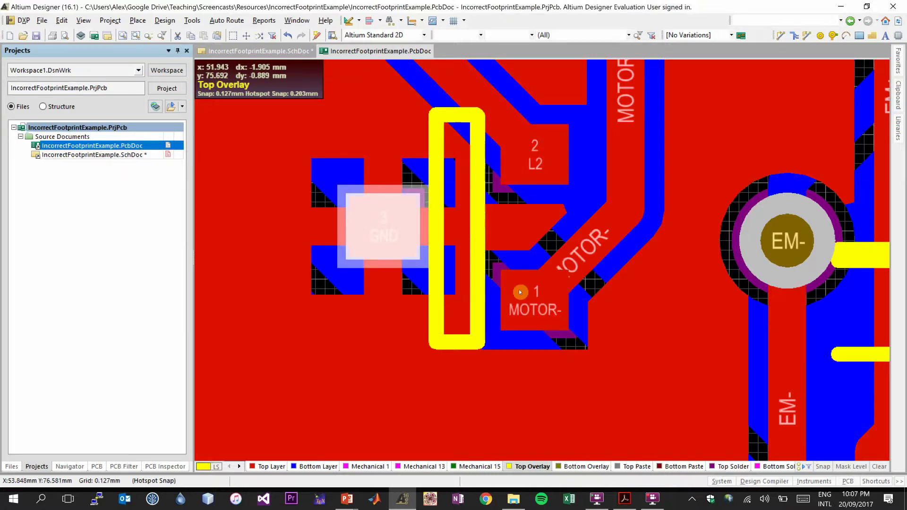
left_click(516, 291)
left_click(400, 228)
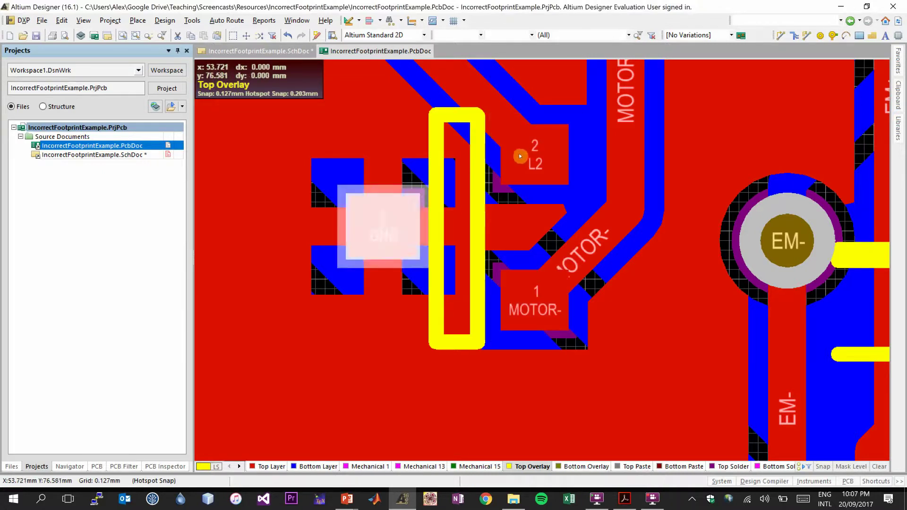
left_click(522, 148)
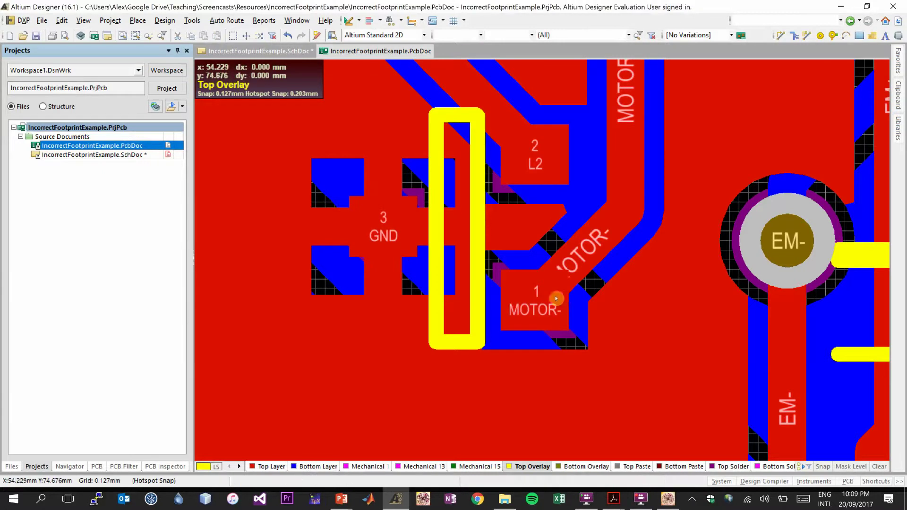
Step: Highlight Q5's pad 1 MOTOR- and pad 2 L2 nets and check its GND connection
left_click(556, 299)
left_click(534, 154)
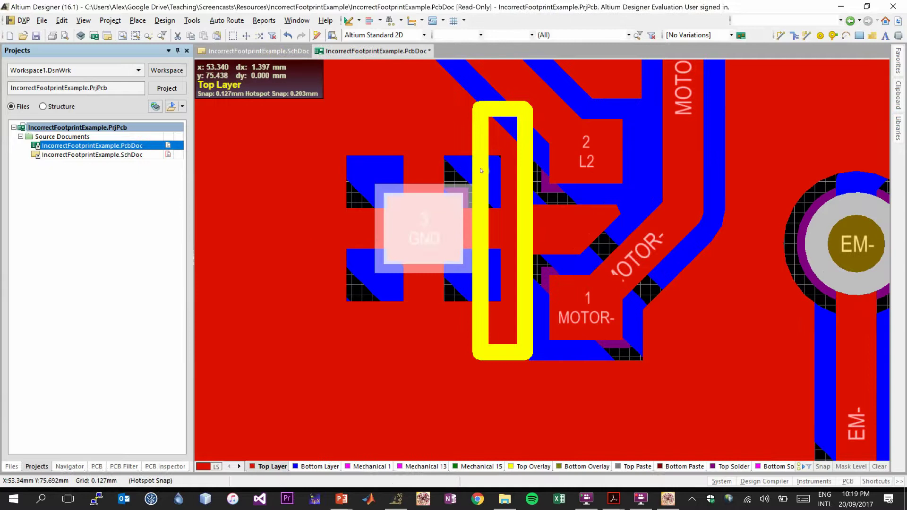
left_click(504, 290)
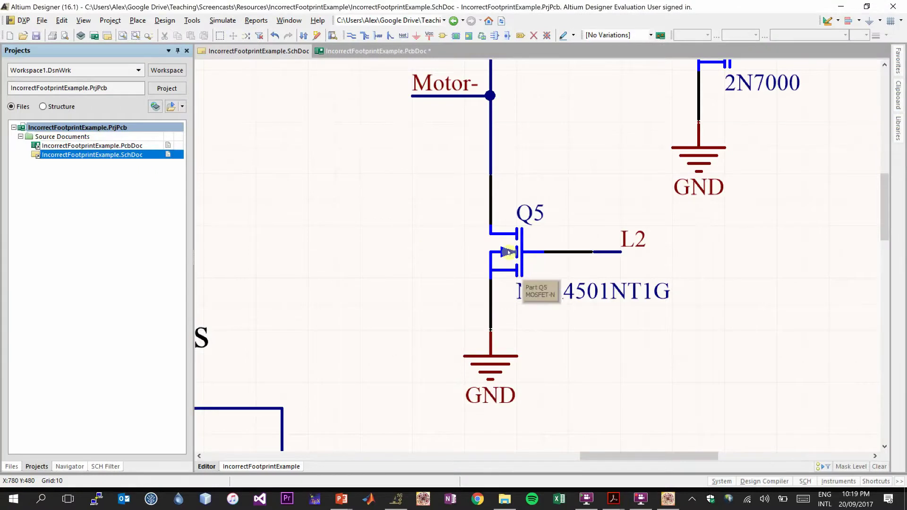
Step: View Q5's component properties on the schematic and close them without changes
double_click(508, 252)
left_click_drag(454, 61, 473, 53)
left_click(731, 50)
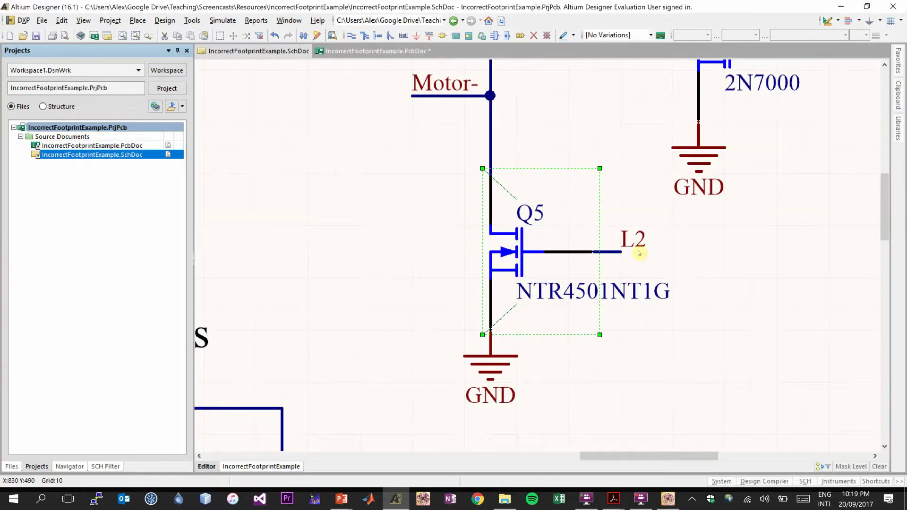
left_click(666, 249)
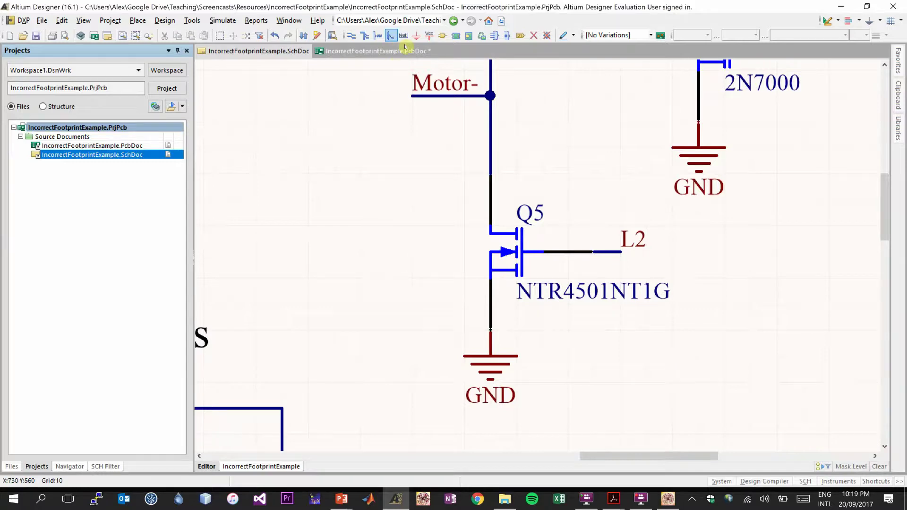
left_click(378, 52)
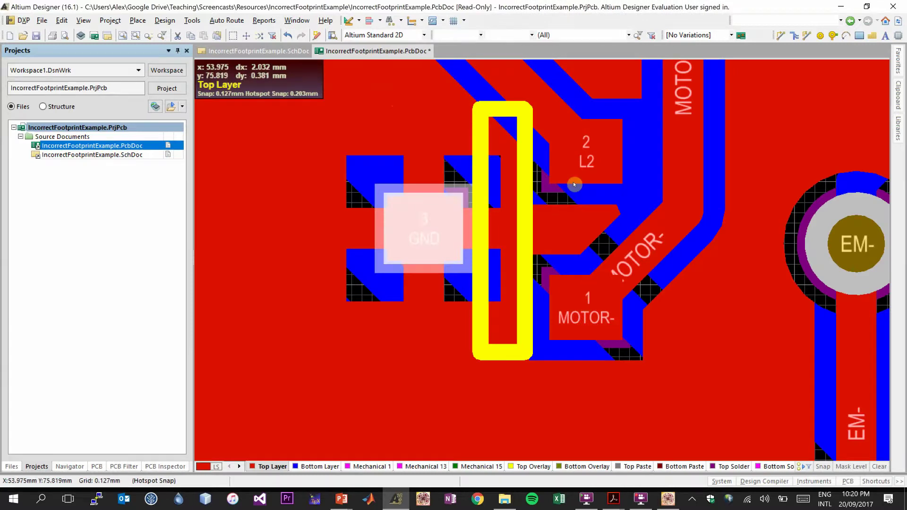
left_click(598, 318)
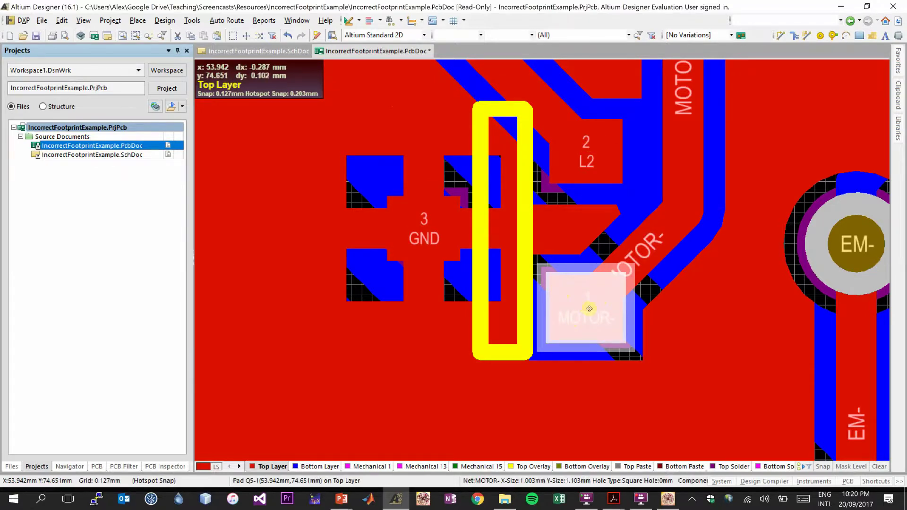
mouse_move(588, 306)
left_click(584, 161)
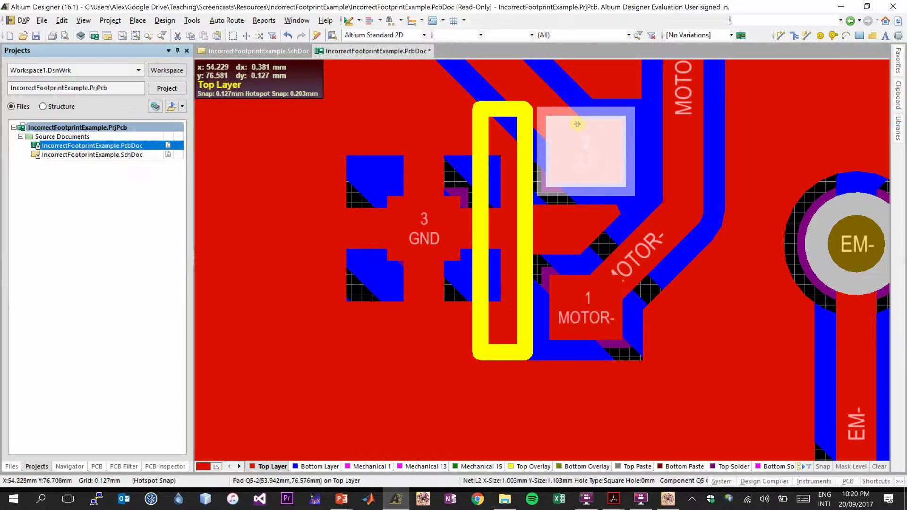
left_click(420, 224)
left_click(285, 54)
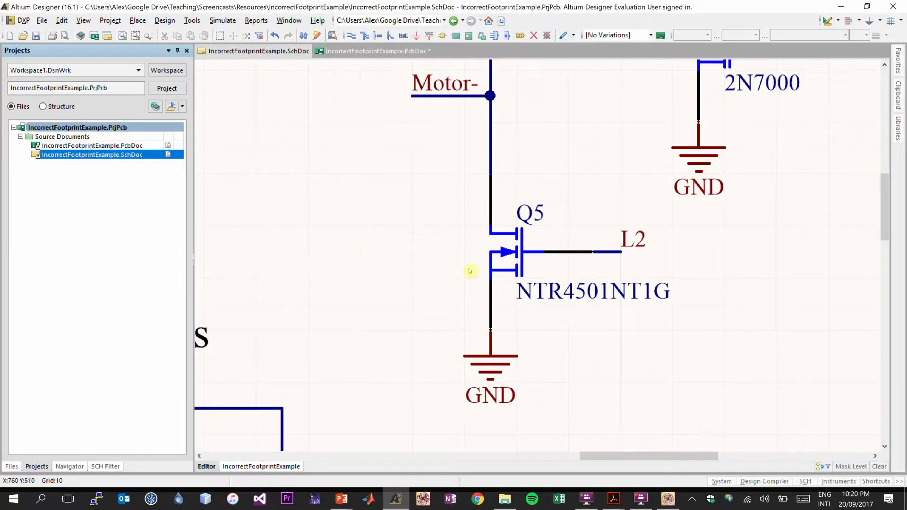
Step: Bring up the pin map of Q5's footprint model from its component properties
double_click(502, 250)
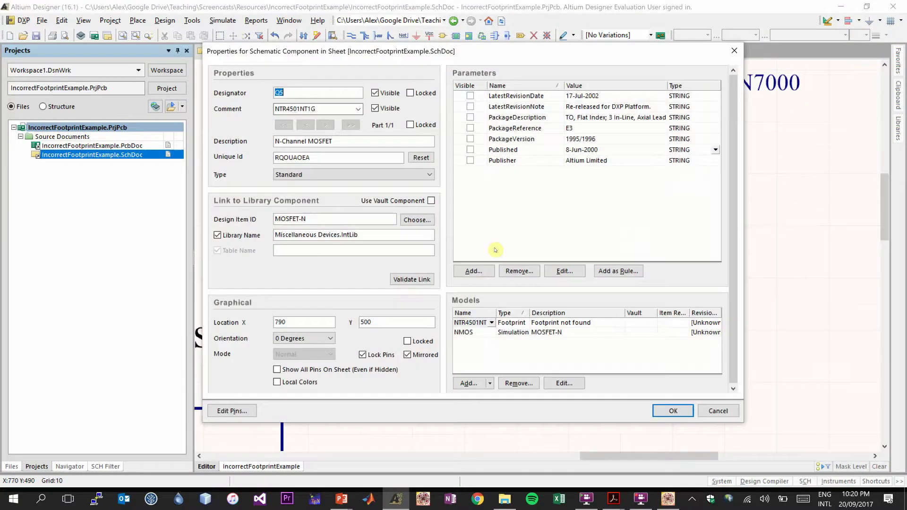
left_click(503, 325)
left_click(471, 324)
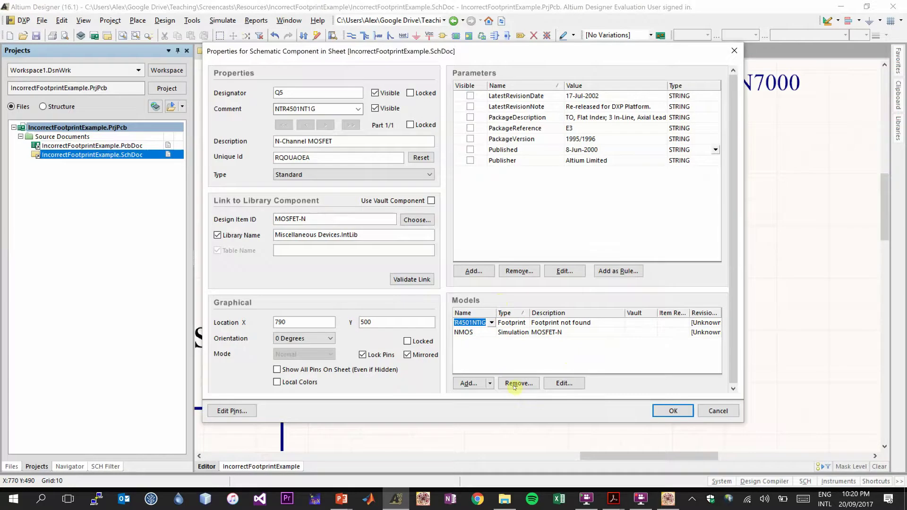
left_click(564, 383)
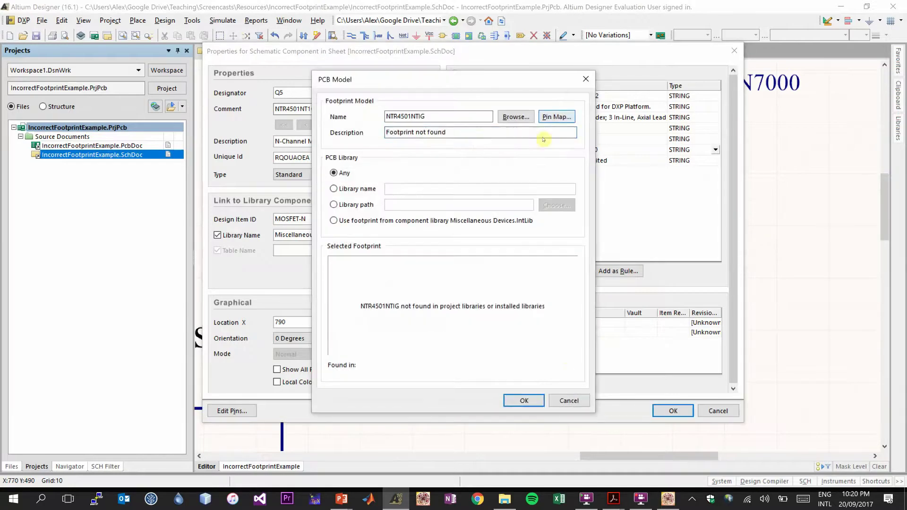
left_click(558, 117)
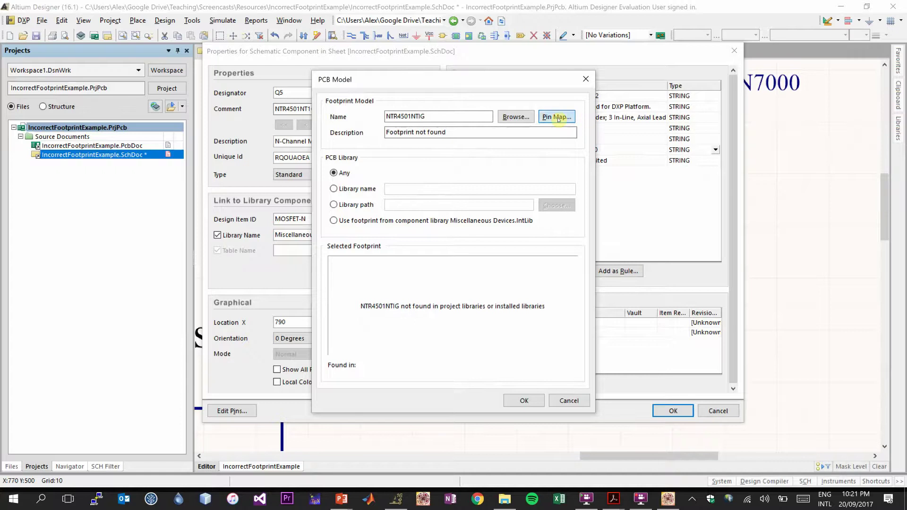
left_click(558, 117)
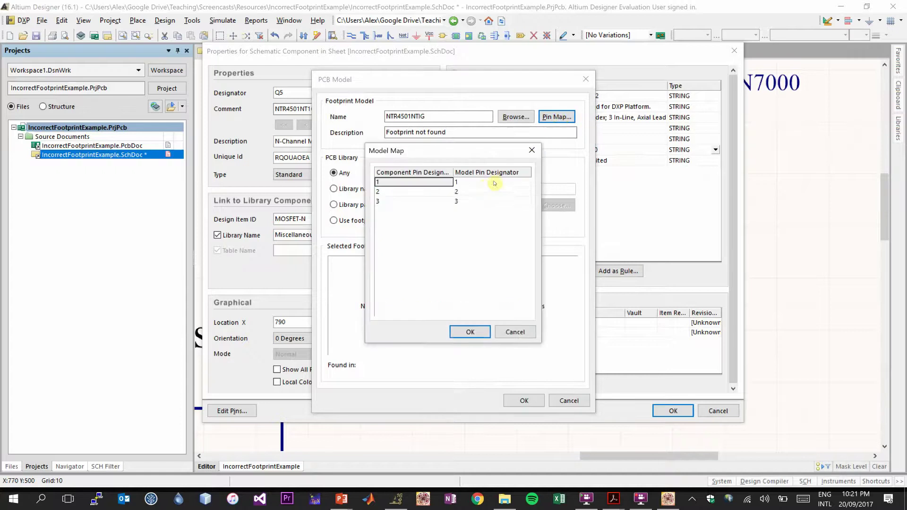
Step: Map component pin 2 to pad 1 and pin 3 to pad 2, confirming all dialogs
left_click(416, 192)
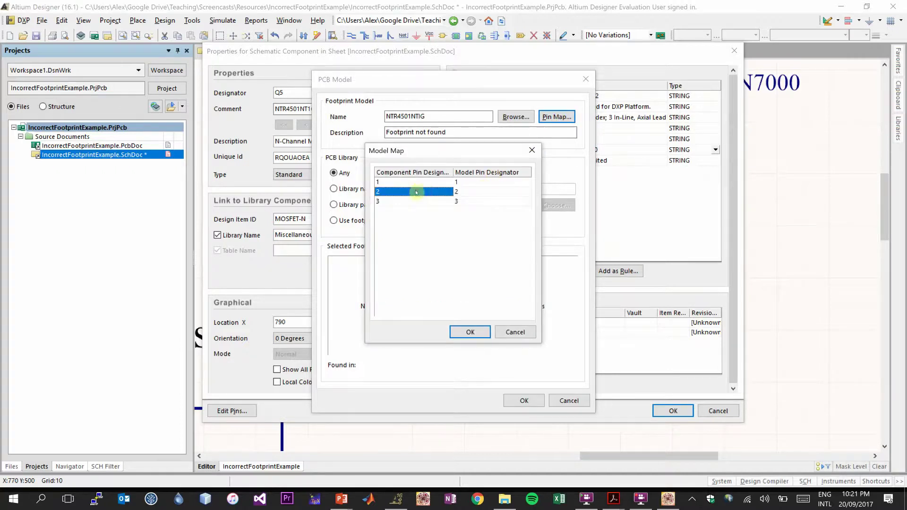
left_click(469, 191)
type("1")
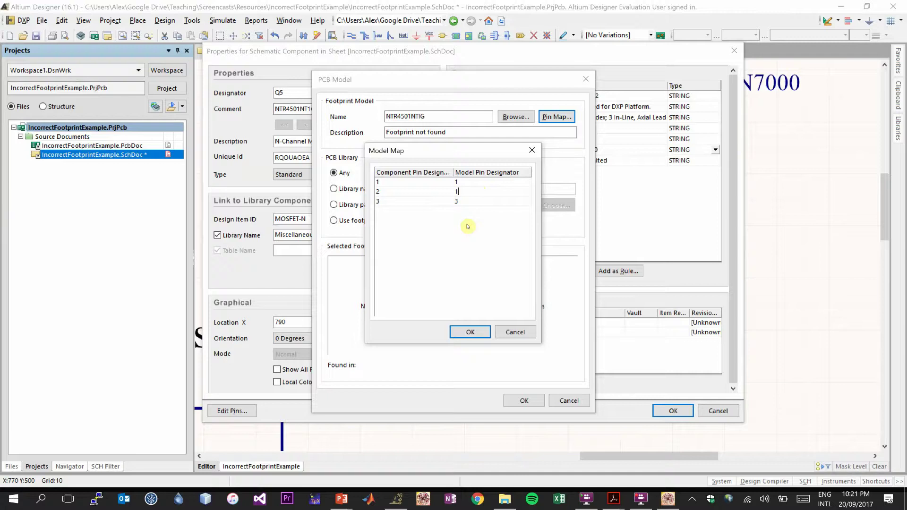
left_click(434, 202)
left_click(480, 201)
type("2")
left_click(464, 183)
left_click(477, 331)
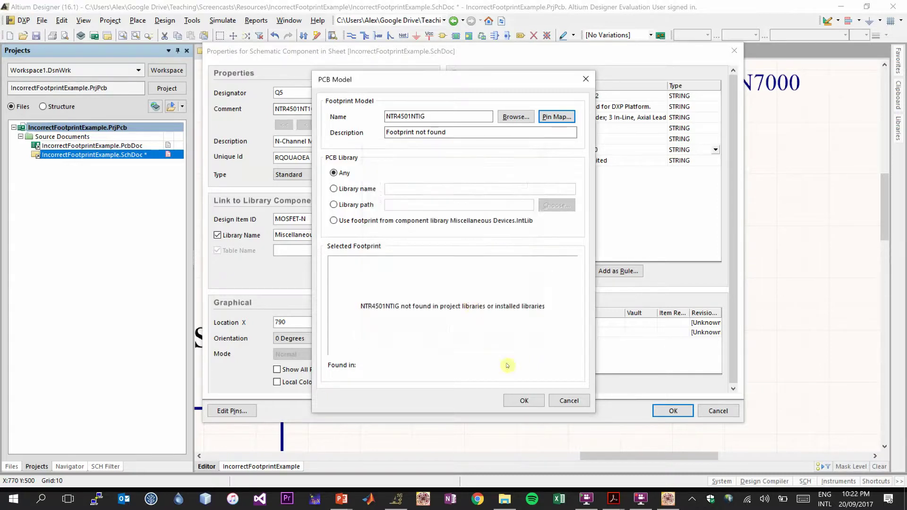
left_click(523, 400)
left_click(671, 411)
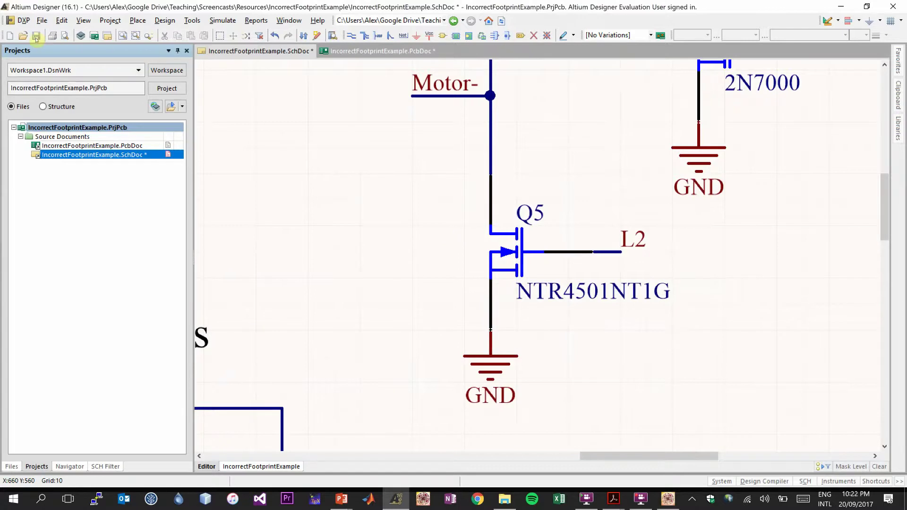
Step: Save the schematic and execute the engineering change order updating Q5's pad nets on the PCB
left_click(37, 38)
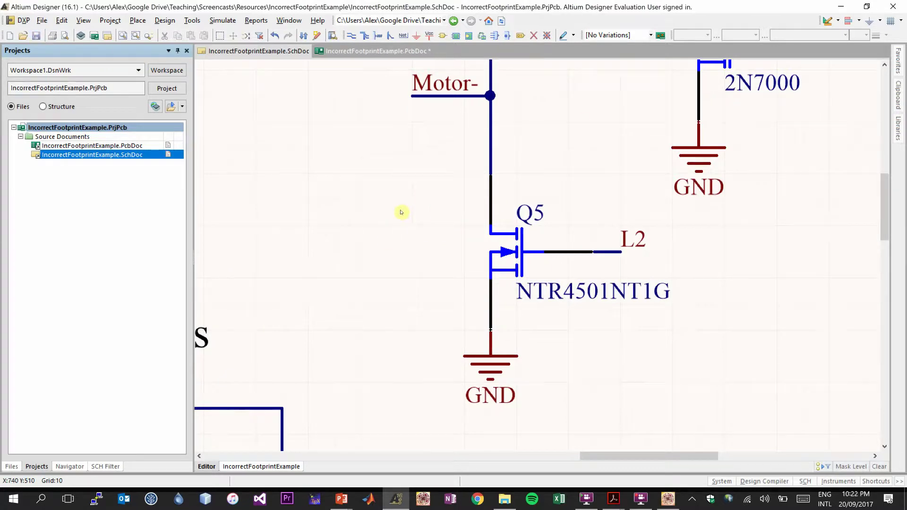
left_click(165, 20)
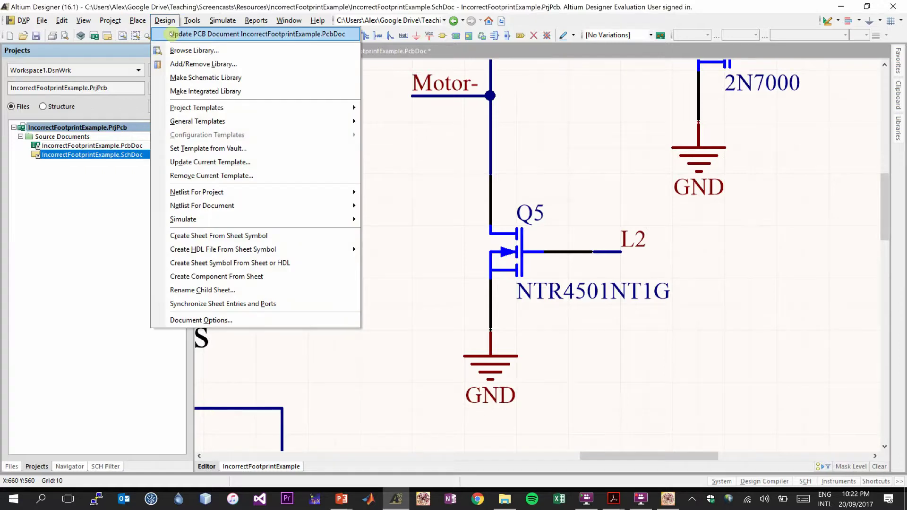
left_click(171, 34)
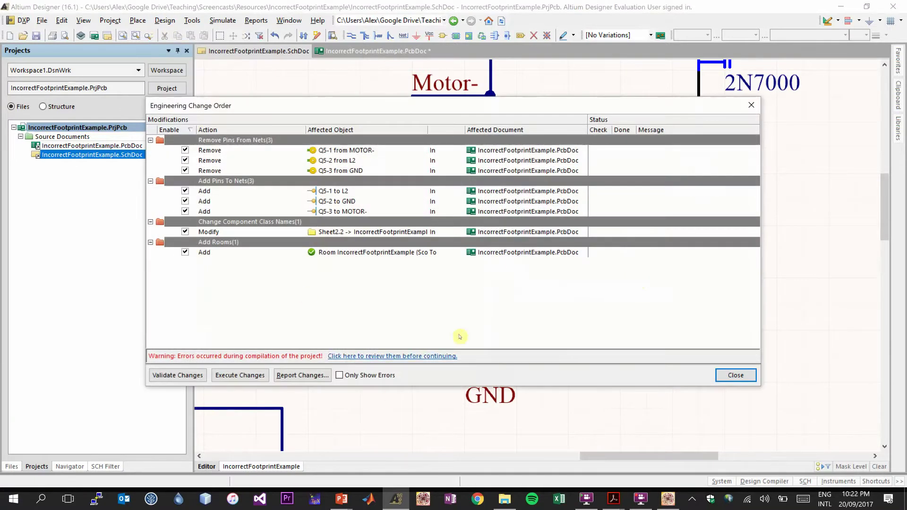
left_click(240, 375)
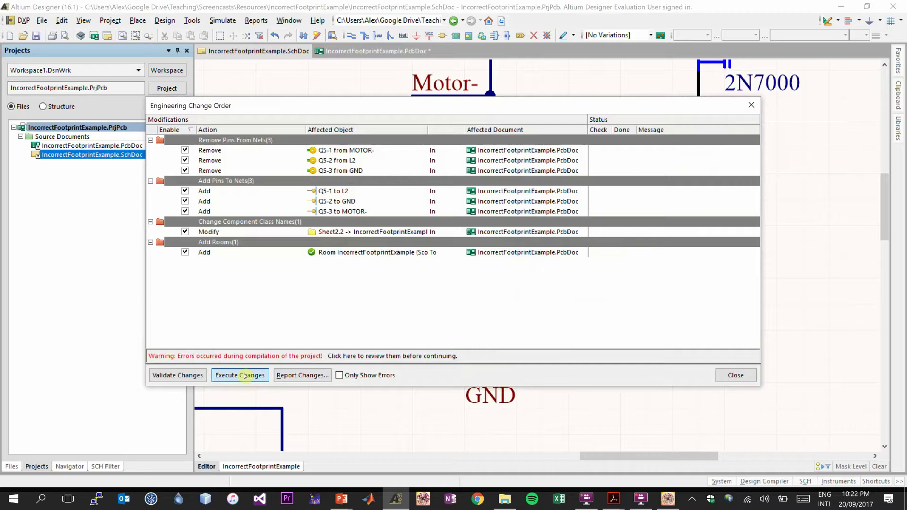
left_click(736, 375)
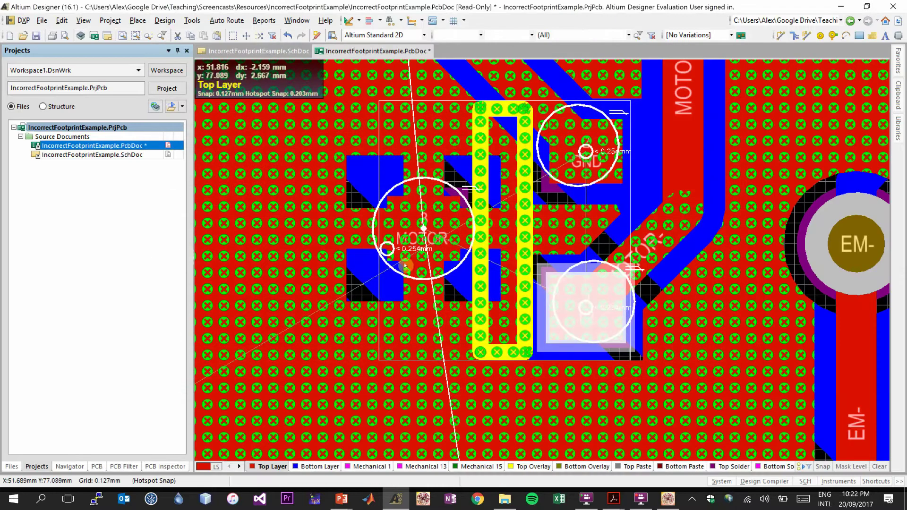
Step: Place Q5 back onto the board
key("Page_Down")
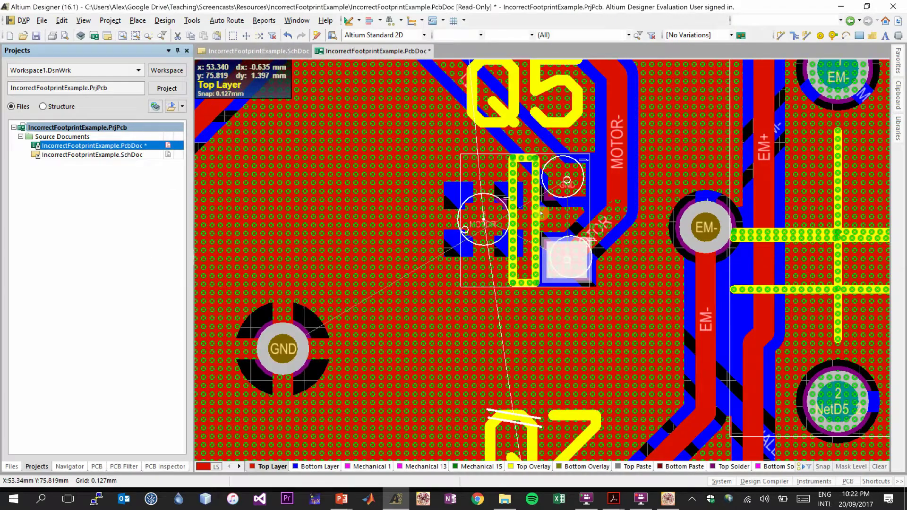
key("Page_Down")
key("Page_Down")
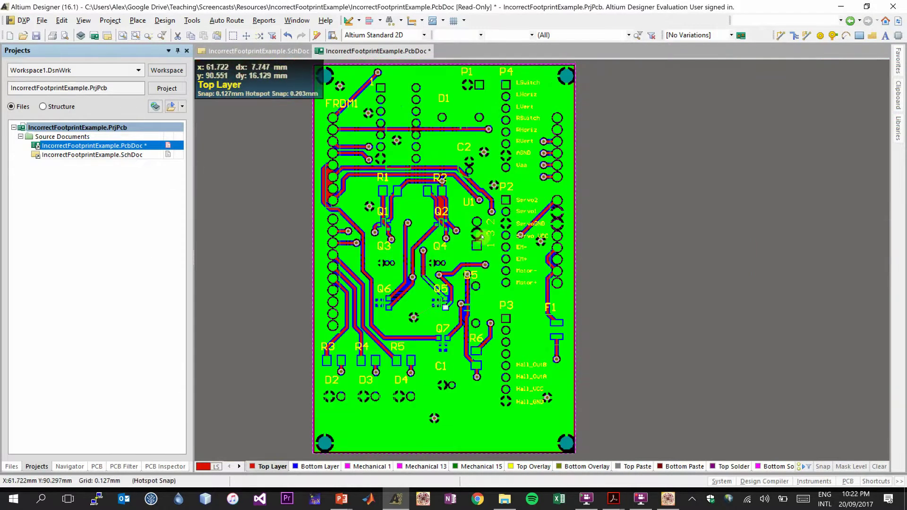
left_click(481, 235)
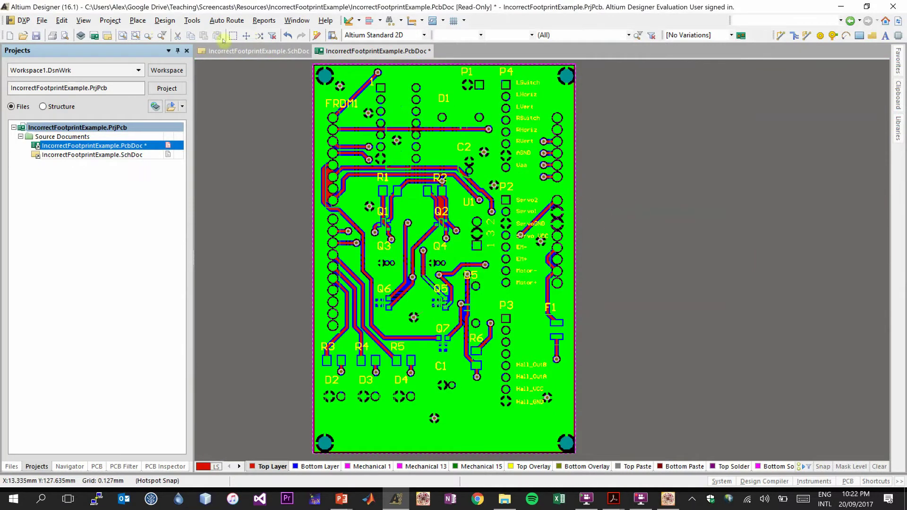
Step: Shelve both polygon pours on the board
left_click(192, 21)
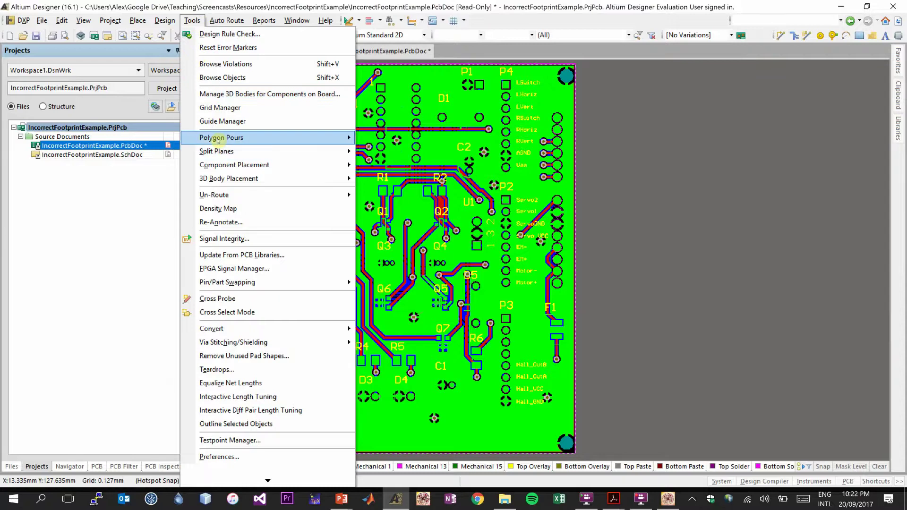
mouse_move(333, 138)
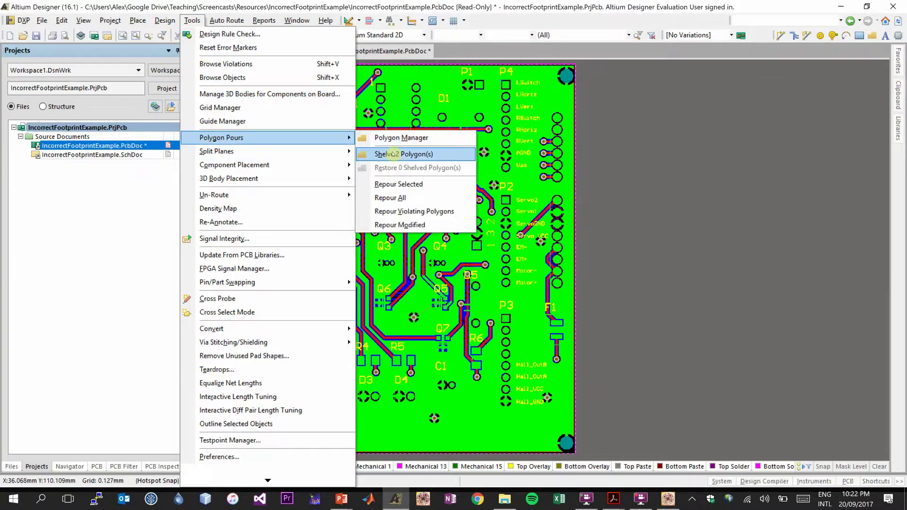
left_click(392, 155)
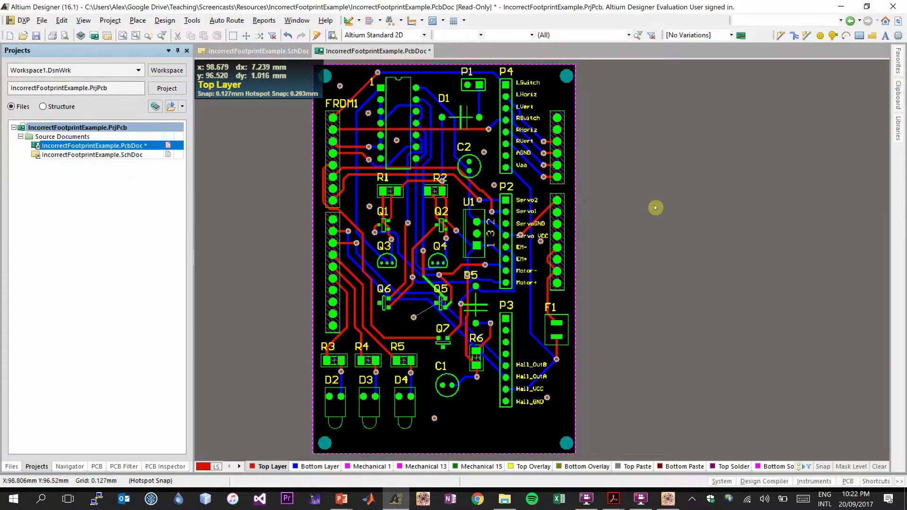
Step: Delete the IncorrectFootprintExample room below the board
scroll(602, 205, "down", 4)
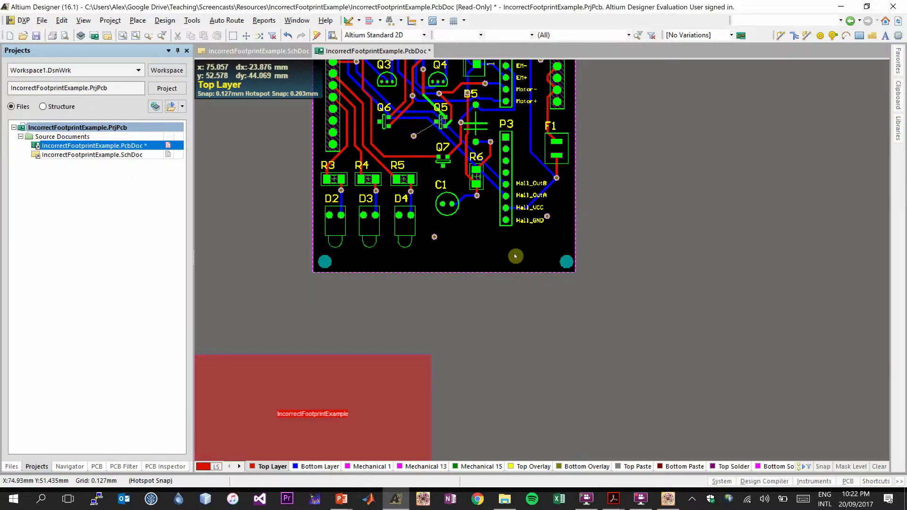
scroll(490, 259, "down", 1)
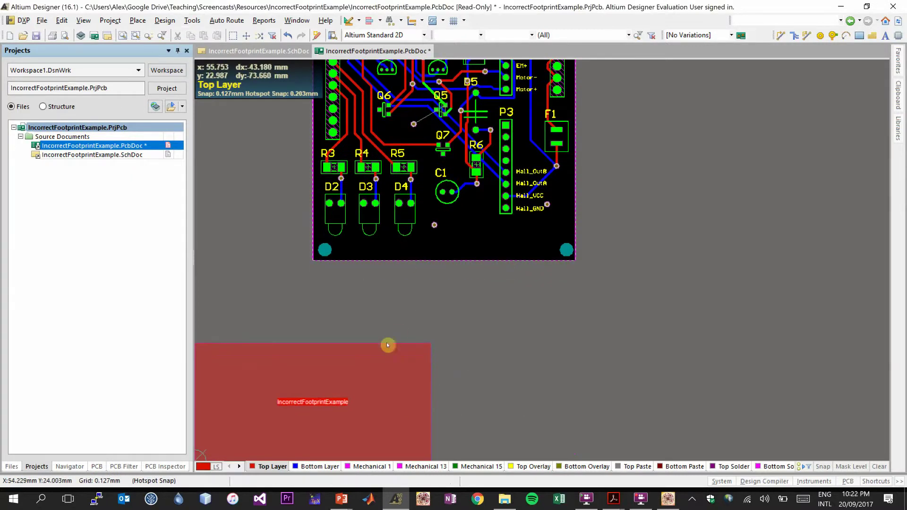
left_click(374, 370)
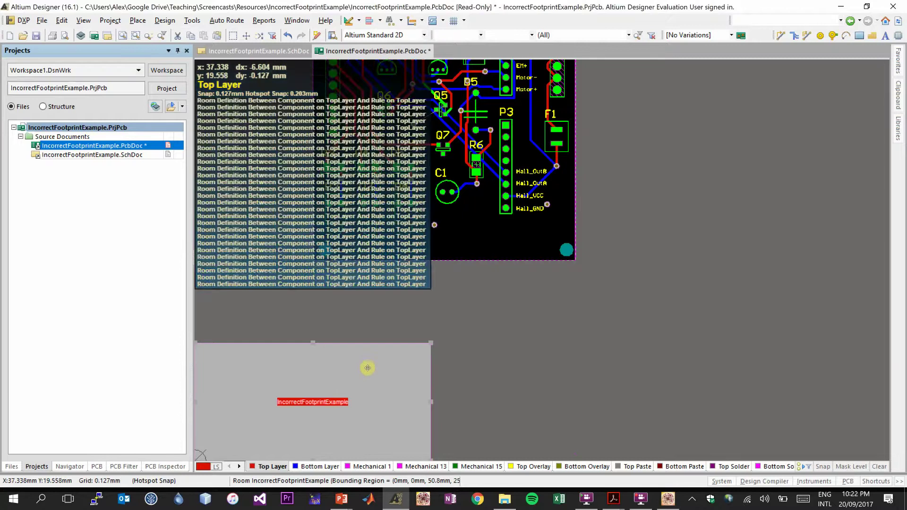
left_click(431, 344)
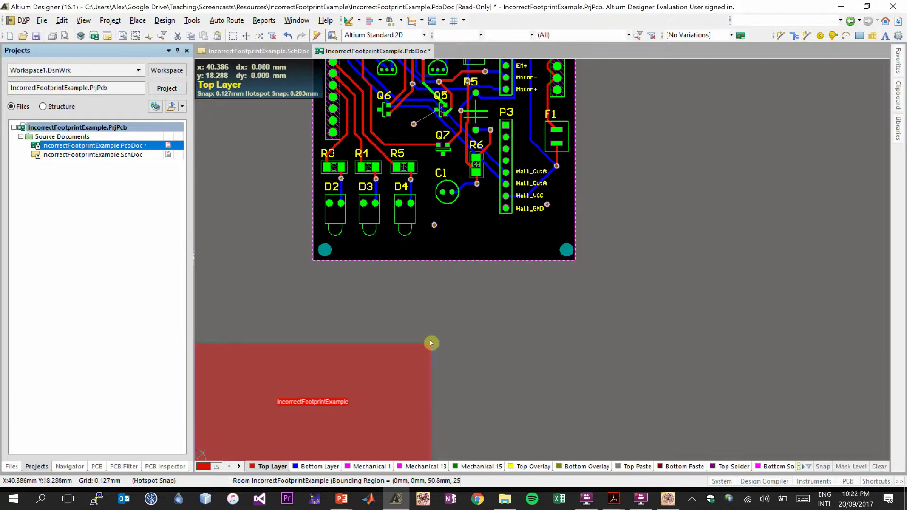
left_click(377, 381)
key("Delete")
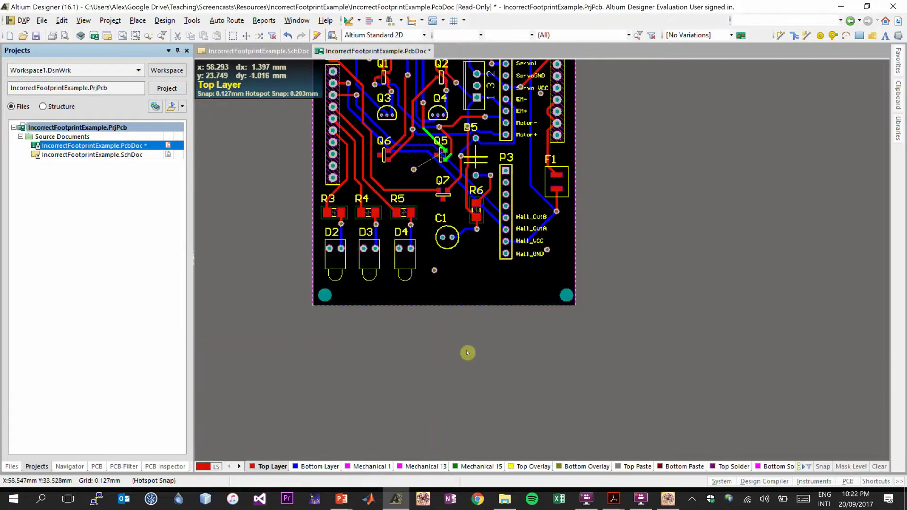
scroll(460, 348, "up", 5)
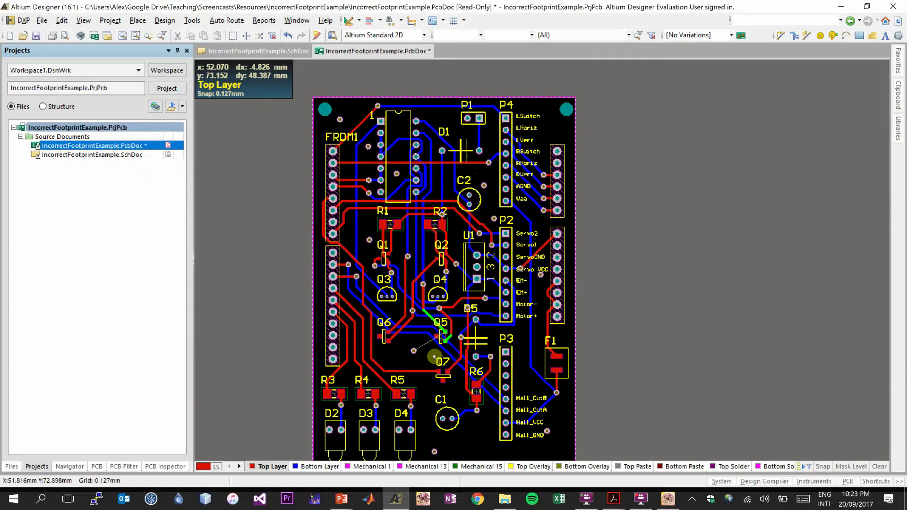
Step: Delete the three MOTOR- track segments (short, vertical, diagonal) attached to Q5
scroll(431, 350, "up", 7, "ctrl")
scroll(432, 351, "up", 1, "ctrl")
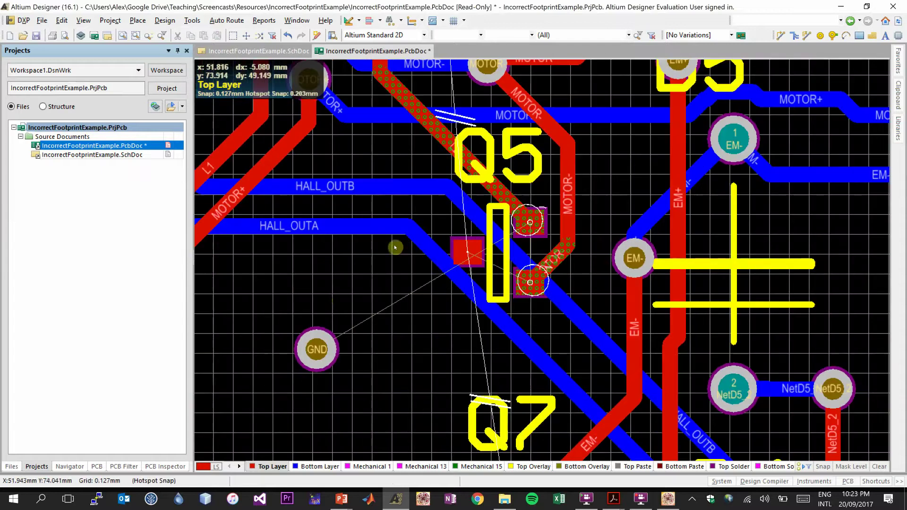
scroll(461, 307, "up", 2)
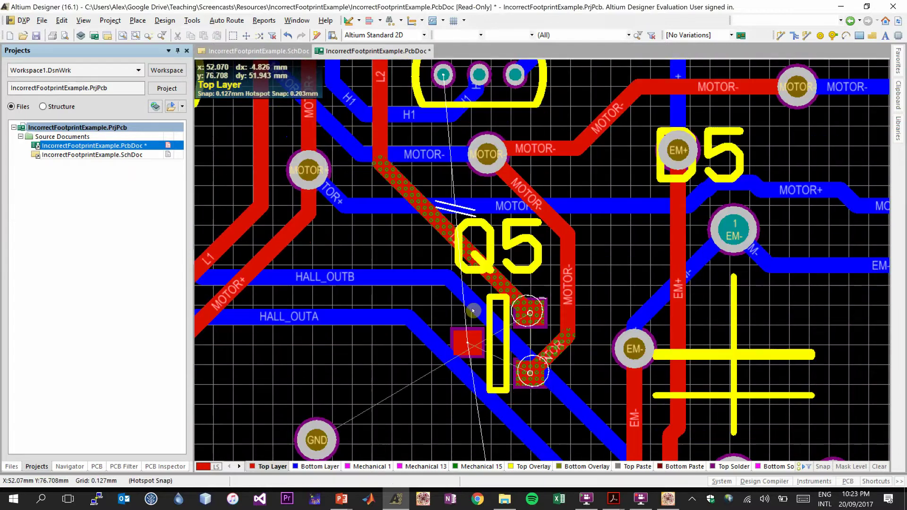
scroll(559, 304, "down", 1)
left_click(559, 305)
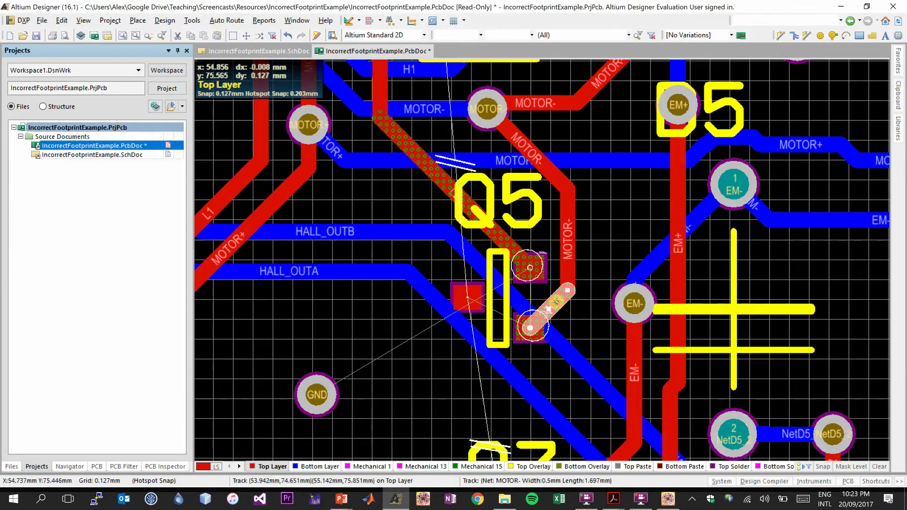
key("Delete")
left_click(566, 251)
key("Delete")
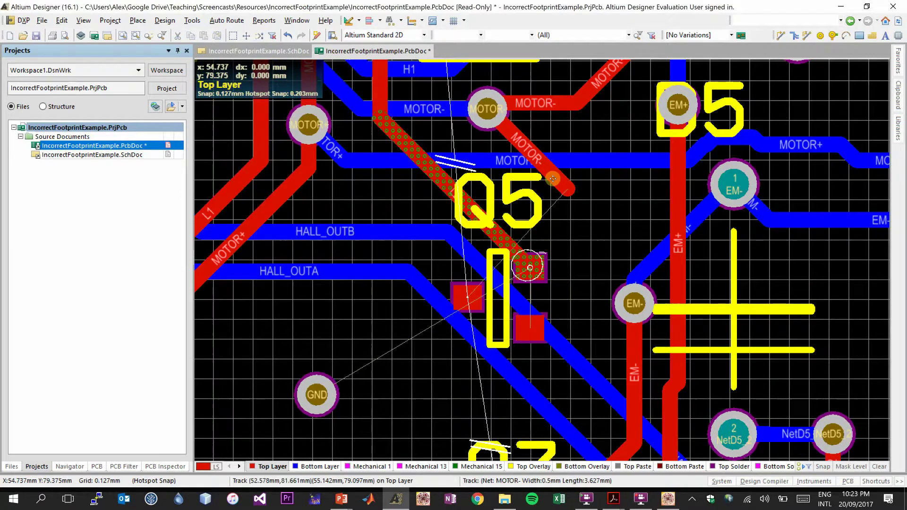
left_click(558, 183)
key("Delete")
Step: Delete the diagonal L2 track running into Q5, leaving only ratsnest lines
left_click(442, 187)
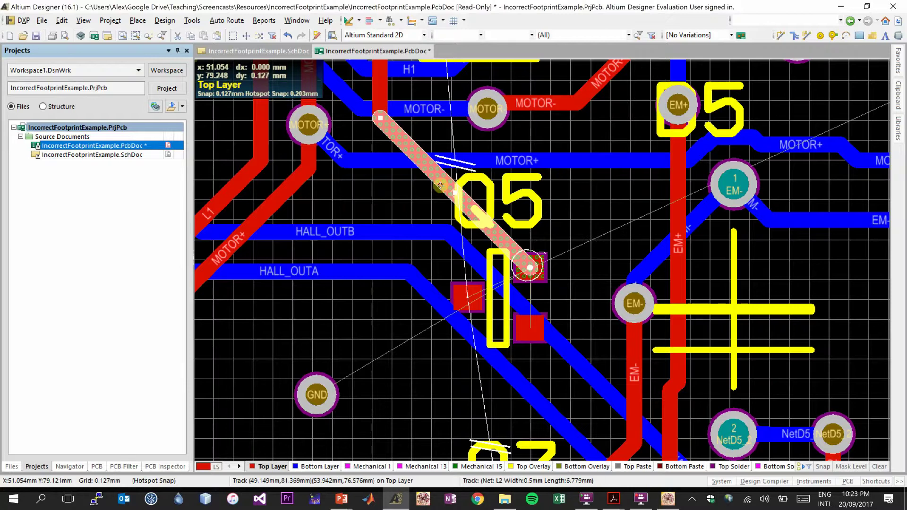
key("Delete")
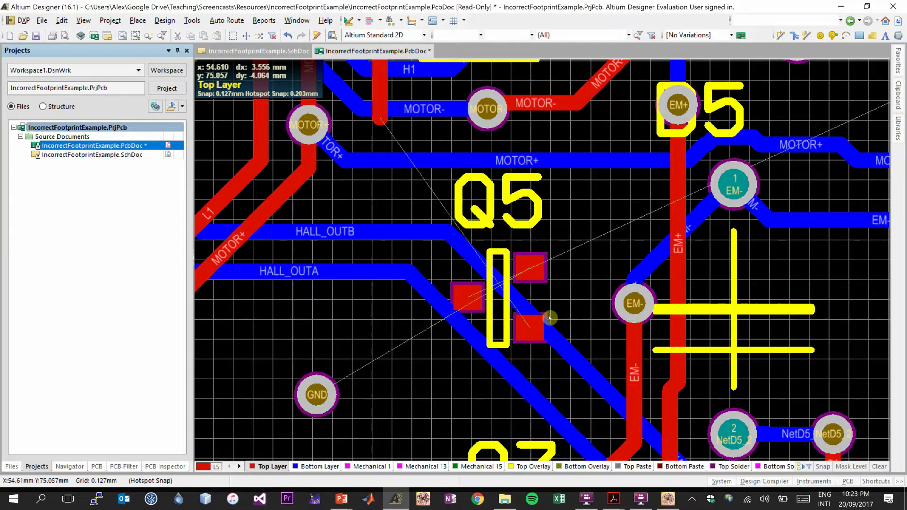
scroll(549, 318, "down", 3, "ctrl")
scroll(493, 296, "down", 5)
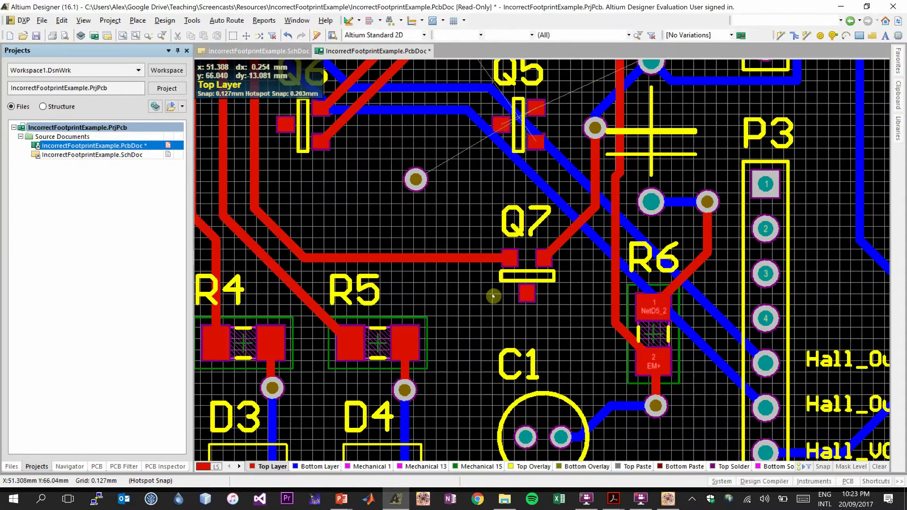
scroll(493, 296, "up", 4)
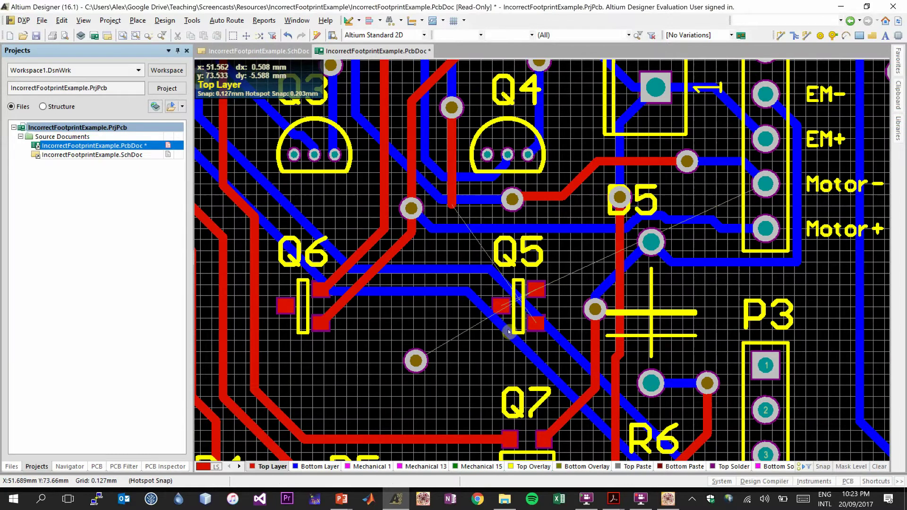
scroll(508, 330, "up", 2, "ctrl")
scroll(427, 151, "up", 4)
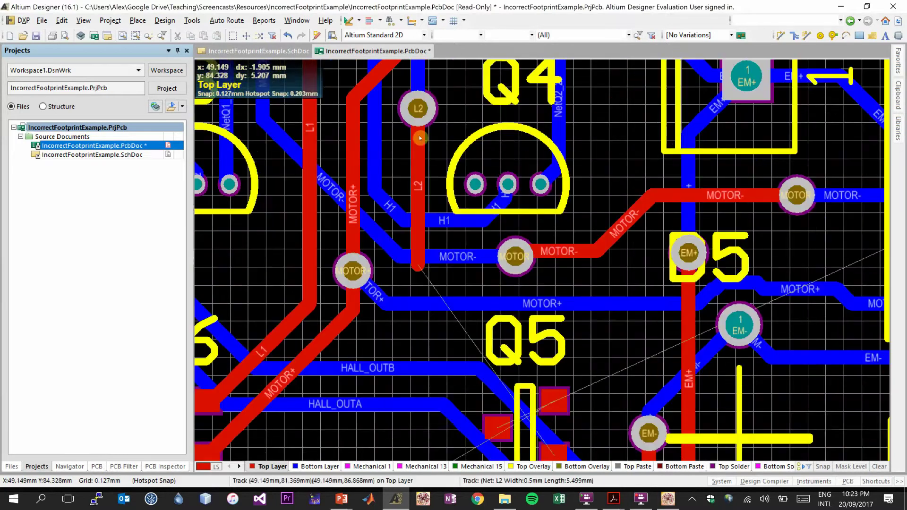
scroll(412, 187, "down", 3)
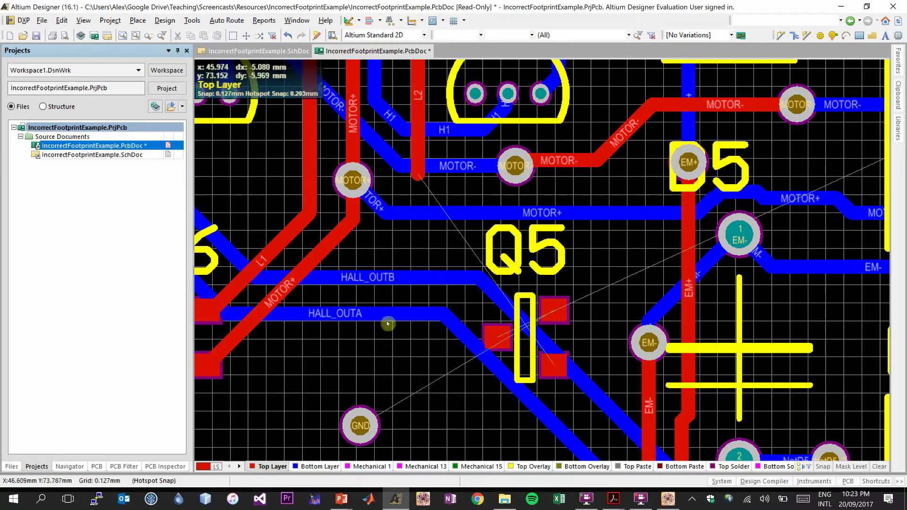
Step: Route a new top-layer track from the L2 track end to Q5's pad 1
left_click(142, 21)
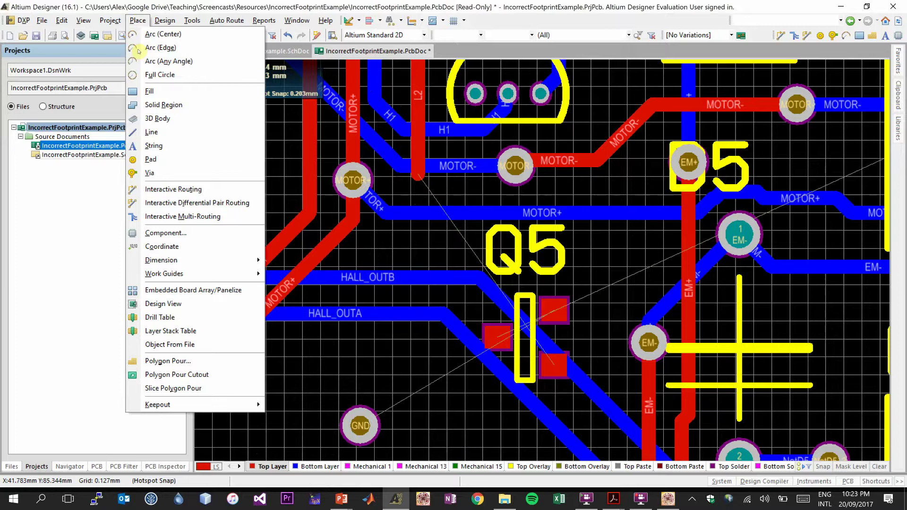
left_click(188, 190)
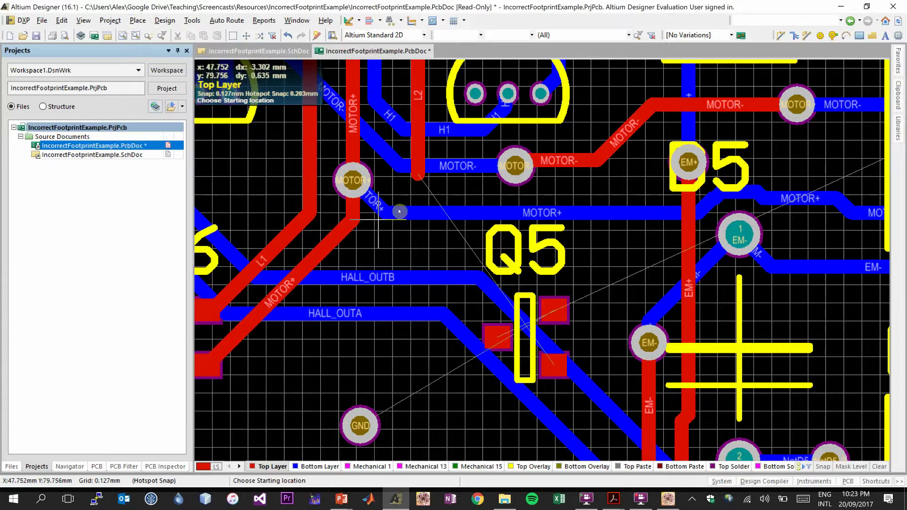
left_click(418, 174)
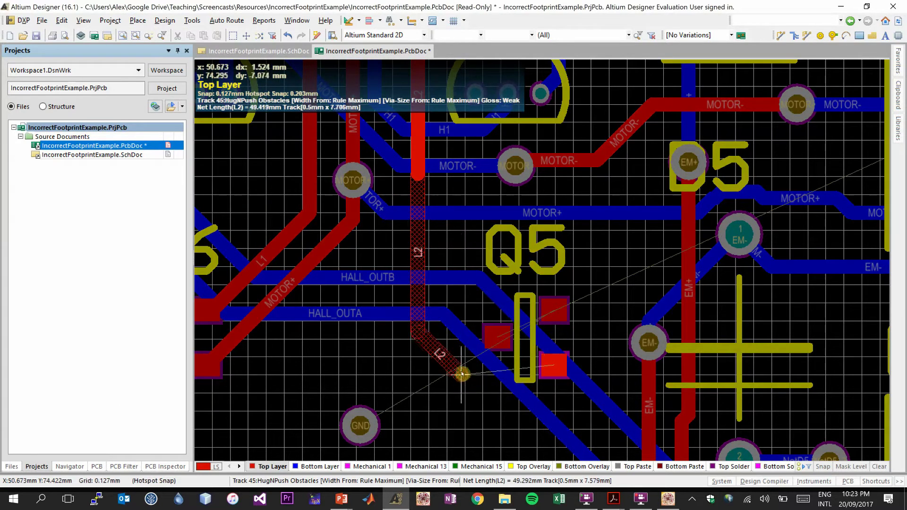
left_click(465, 367)
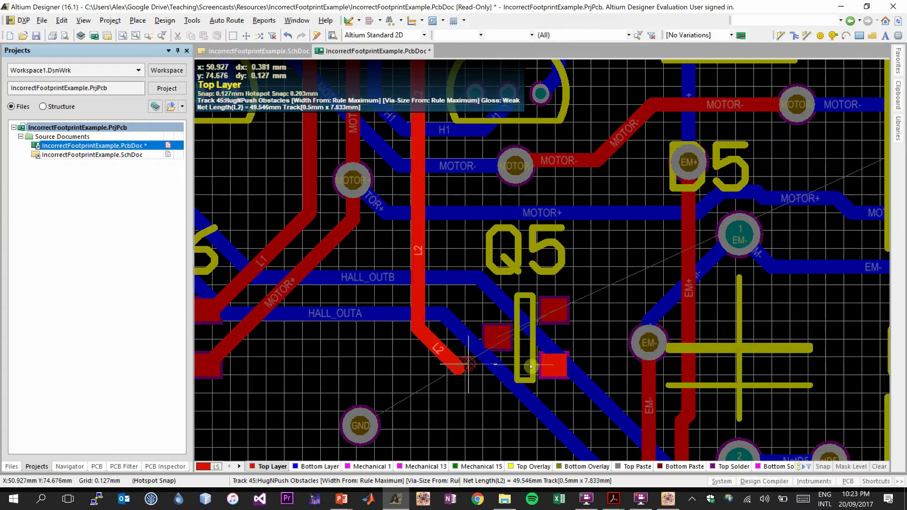
left_click(554, 365)
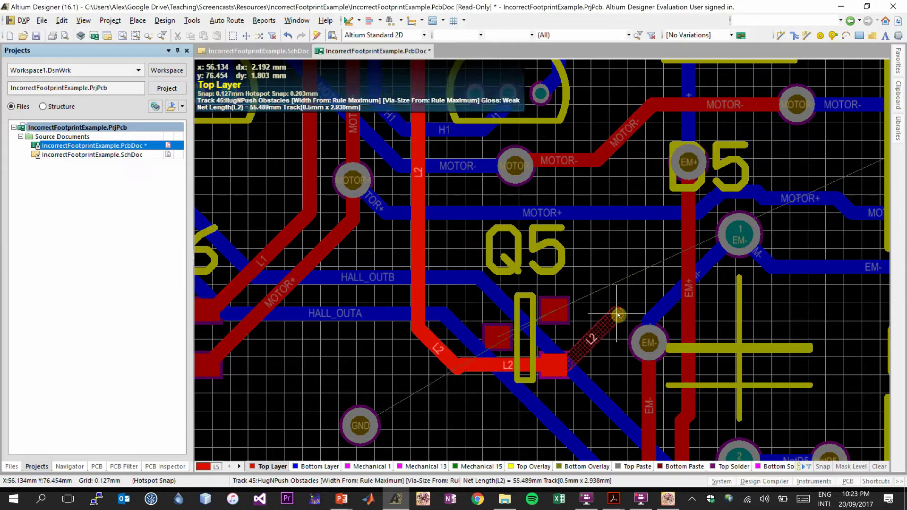
key("Escape")
Step: Route a track from Q5's MOTOR- pad 3 up to the MOTOR- via
left_click(137, 20)
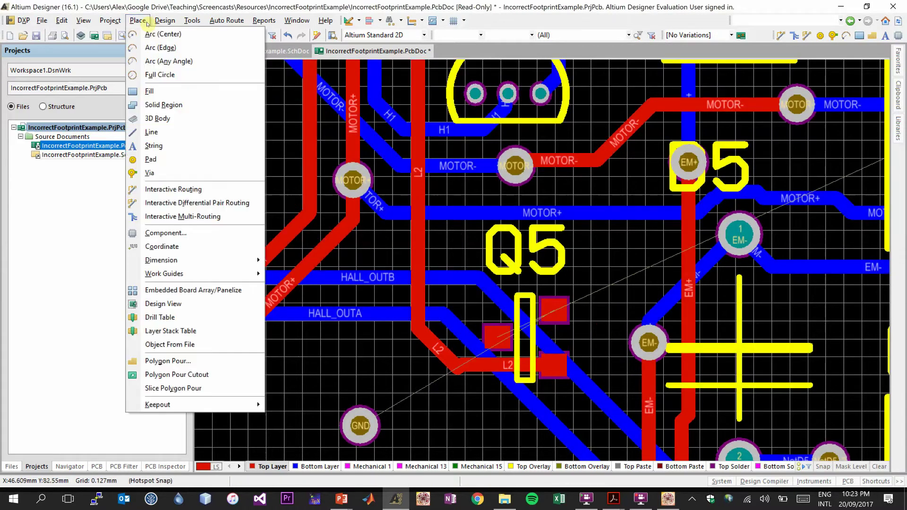
left_click(156, 189)
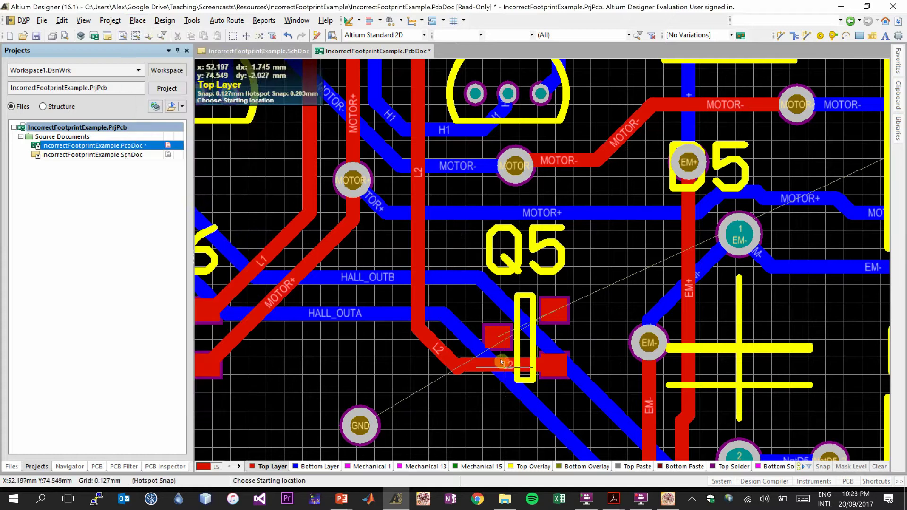
left_click(498, 339)
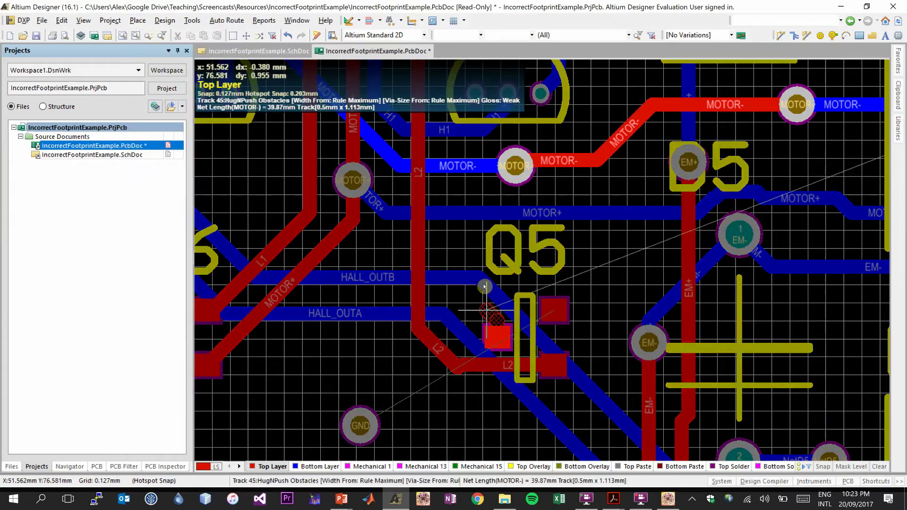
left_click(516, 167)
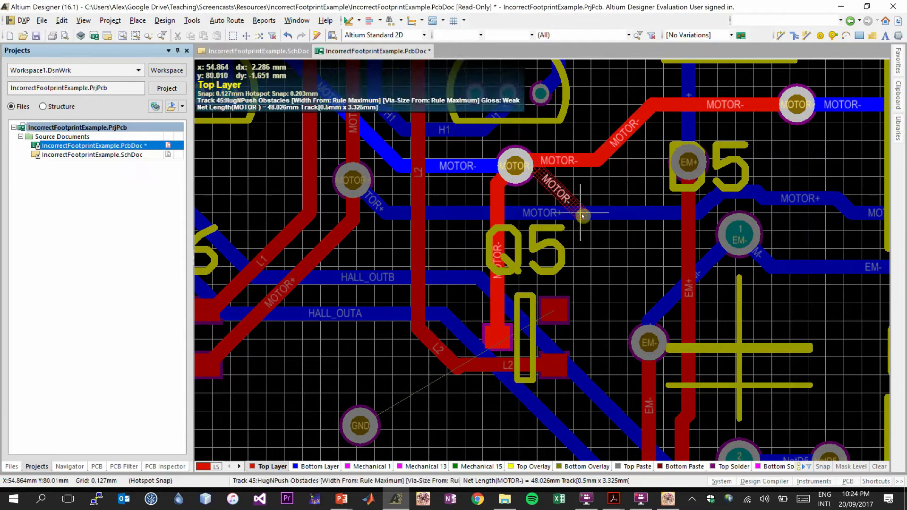
key("Escape")
key("Escape")
scroll(581, 239, "down", 5)
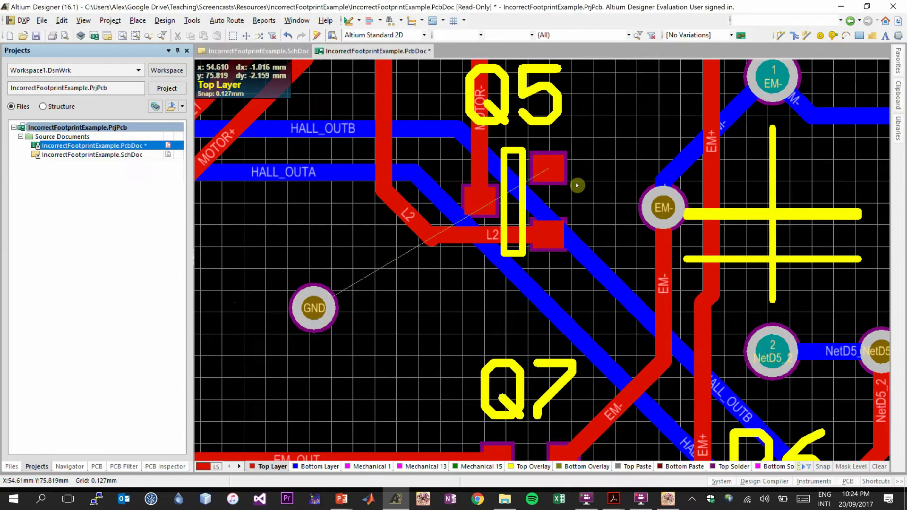
scroll(522, 148, "up", 4, "ctrl")
scroll(547, 126, "down", 5, "ctrl")
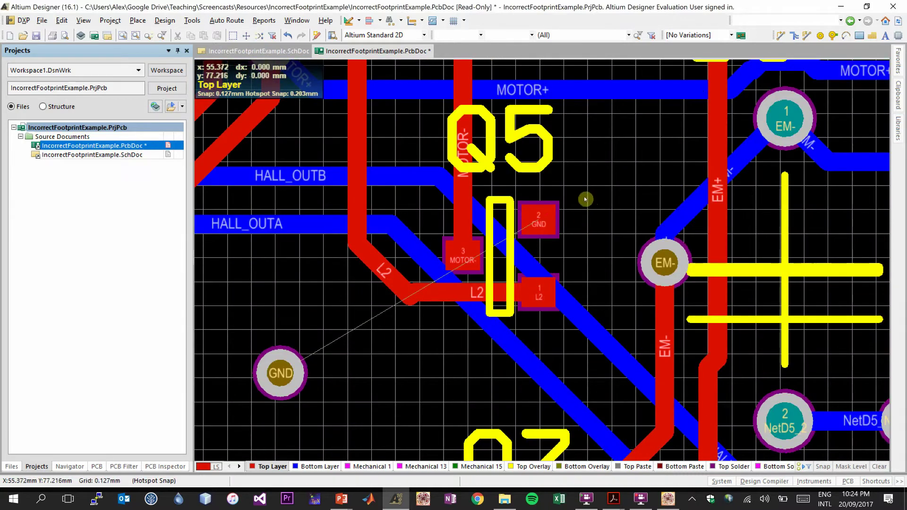
Step: Restore the shelved copper polygons from the polygon pour options
scroll(563, 212, "down", 3, "ctrl")
scroll(563, 213, "down", 6, "ctrl")
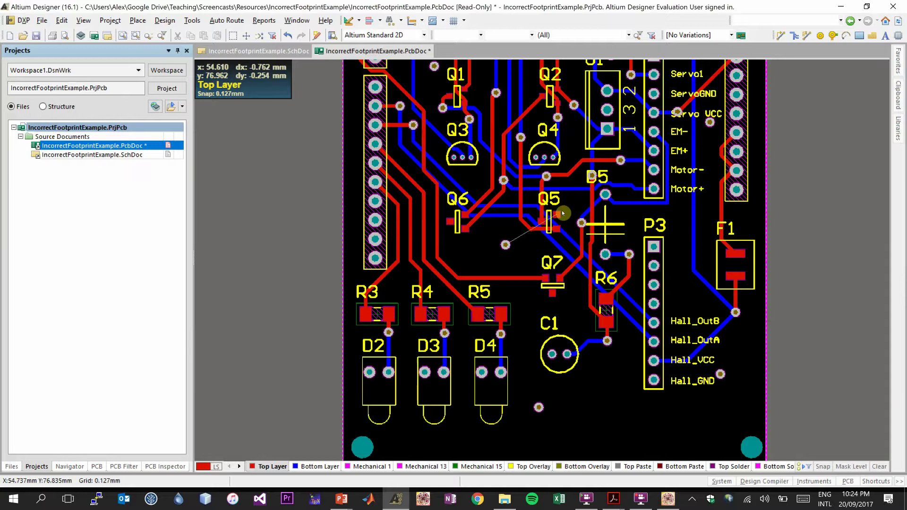
scroll(243, 239, "up", 4, "ctrl")
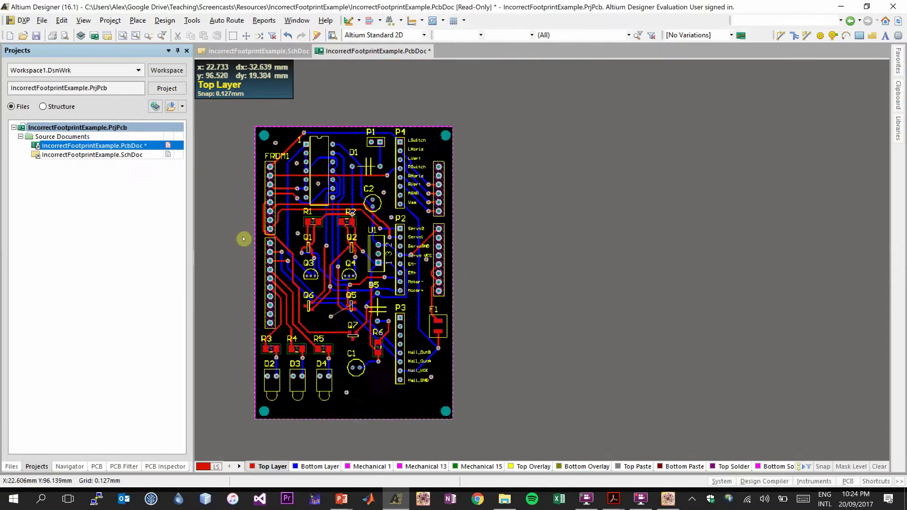
scroll(212, 104, "down", 2)
key("t")
key("g")
left_click(401, 168)
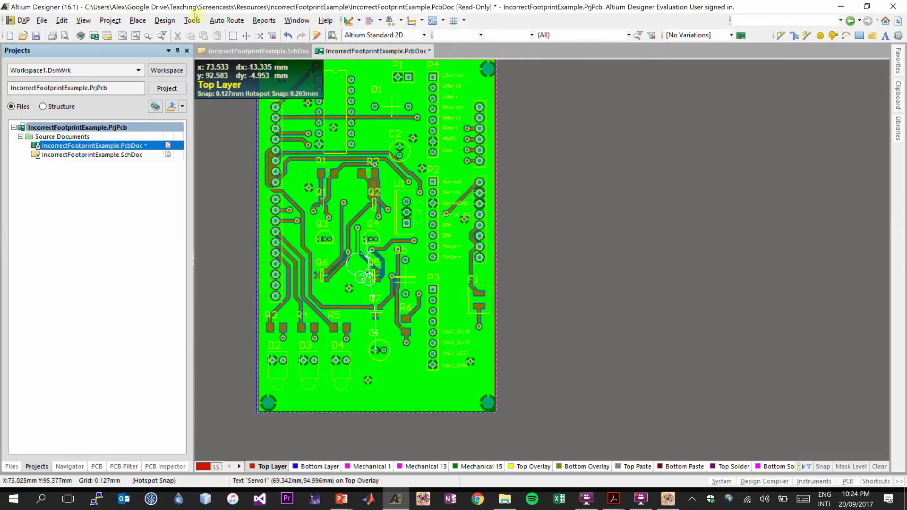
Step: Repour all polygons and zoom back in on Q5
key("t")
key("g")
key("a")
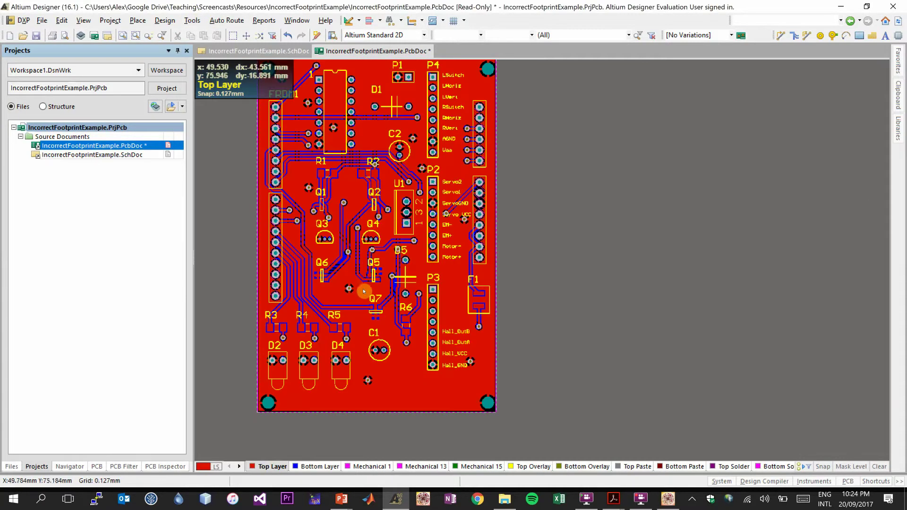
scroll(362, 289, "up", 7, "ctrl")
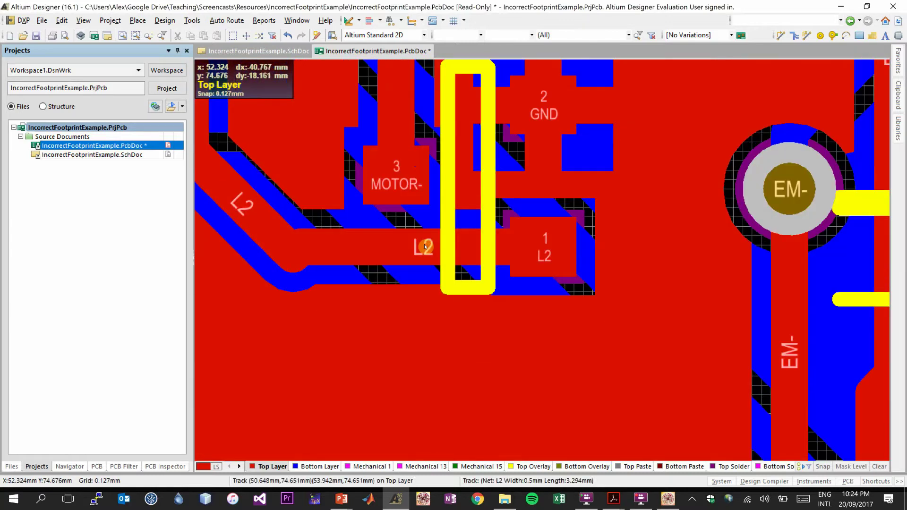
scroll(425, 247, "up", 2, "ctrl")
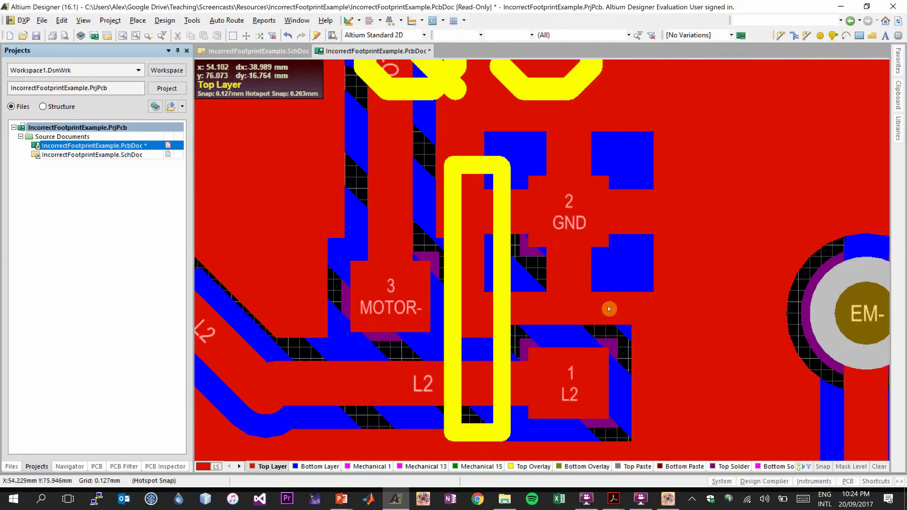
Step: Check the Source and Drain pins in the NTR4501N datasheet pin diagram, then return to Altium
mouse_move(620, 501)
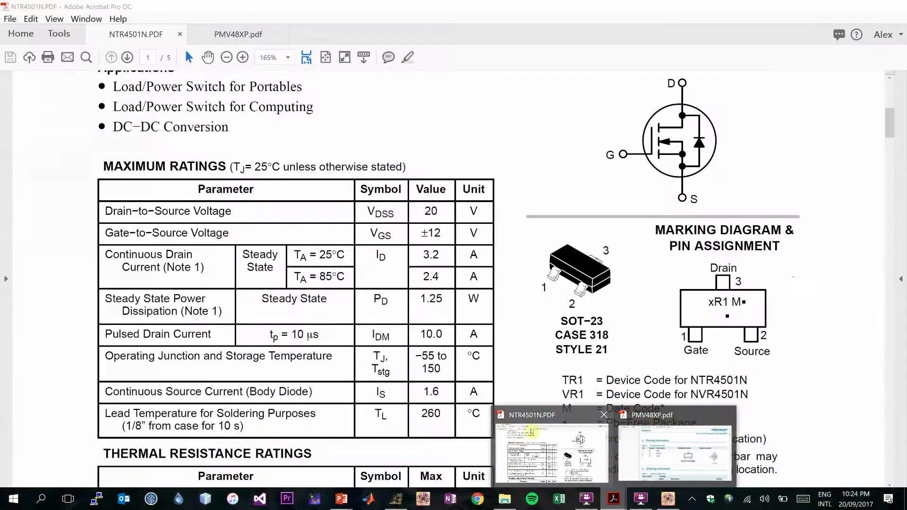
left_click(531, 431)
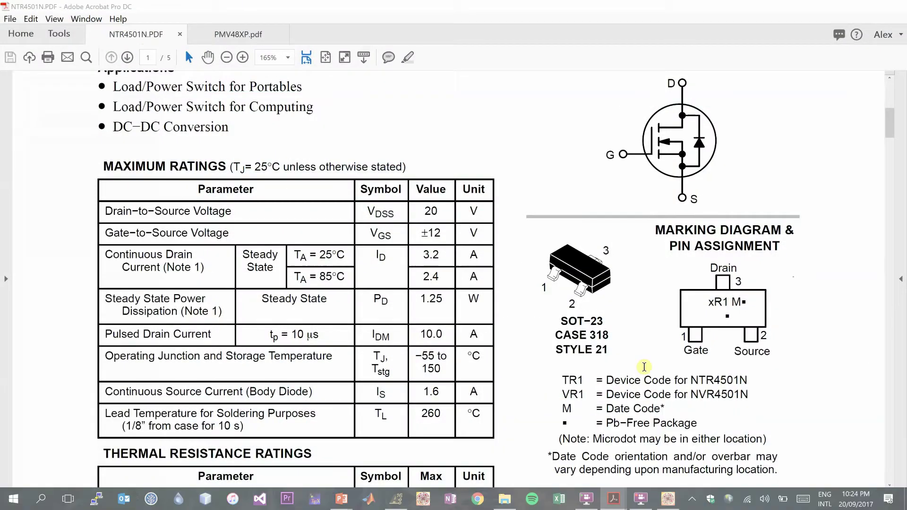
left_click_drag(672, 335, 776, 358)
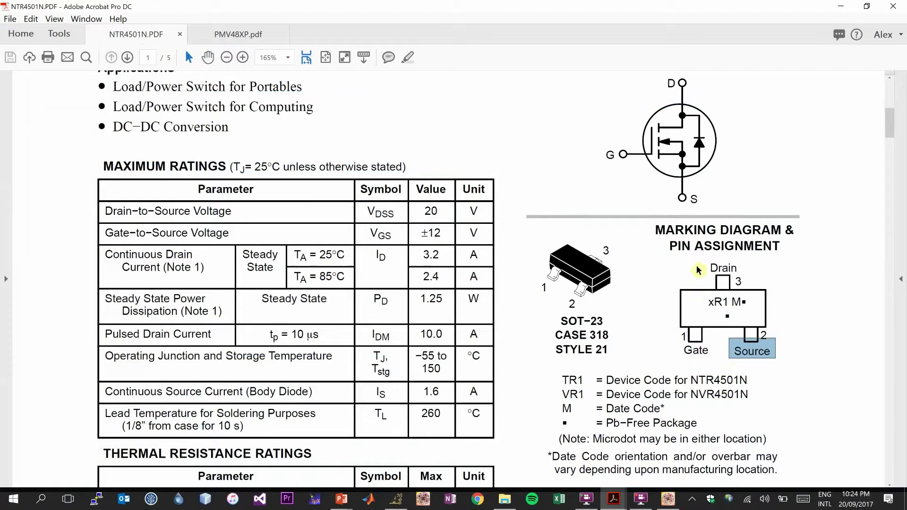
left_click_drag(741, 281, 743, 279)
left_click(798, 278)
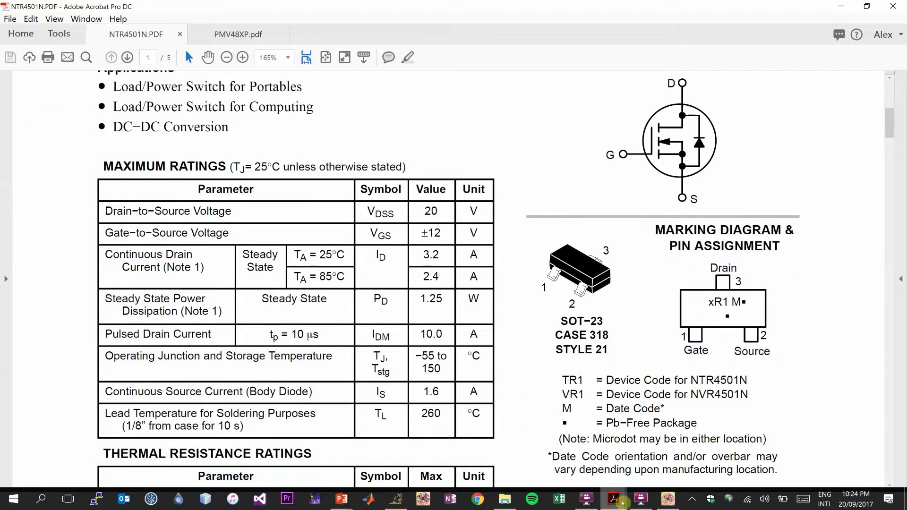
mouse_move(610, 504)
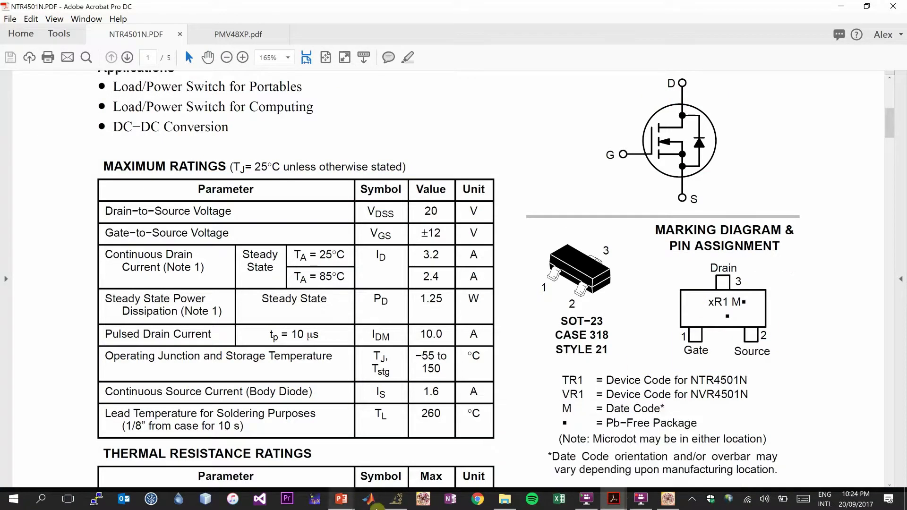
left_click(396, 499)
Step: In the schematic, select Q5's L2 net label, GND connection and Motor- net label
left_click(266, 52)
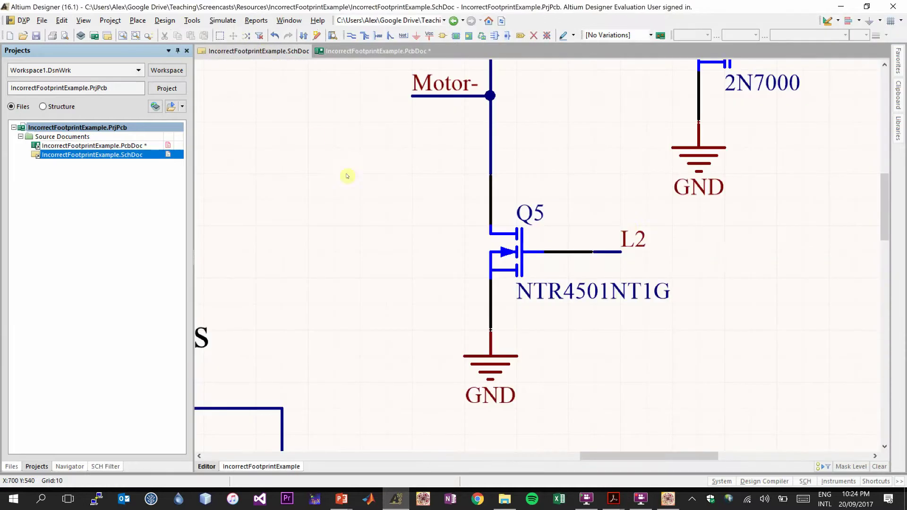
left_click(634, 240)
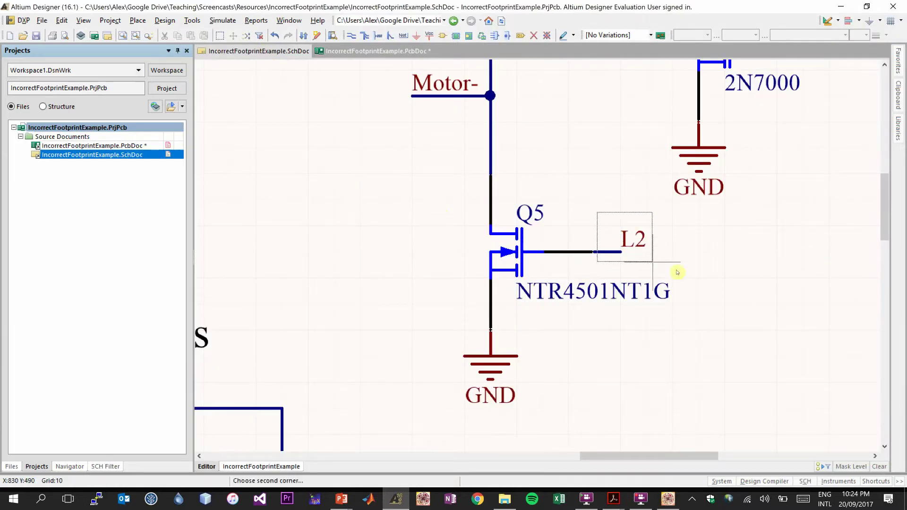
left_click_drag(430, 350, 537, 415)
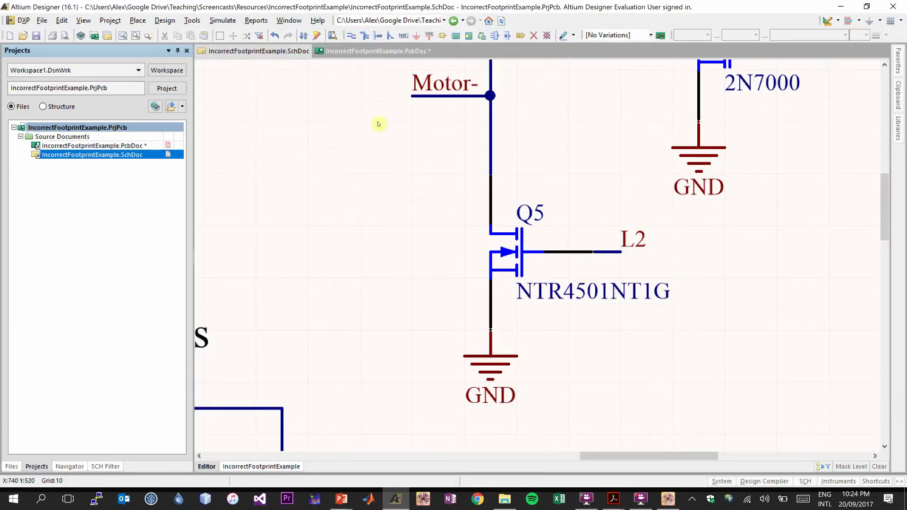
left_click_drag(387, 66, 515, 136)
Step: On the PCB, check that Q5's pads read 1 L2, 2 GND and 3 MOTOR-
left_click(396, 53)
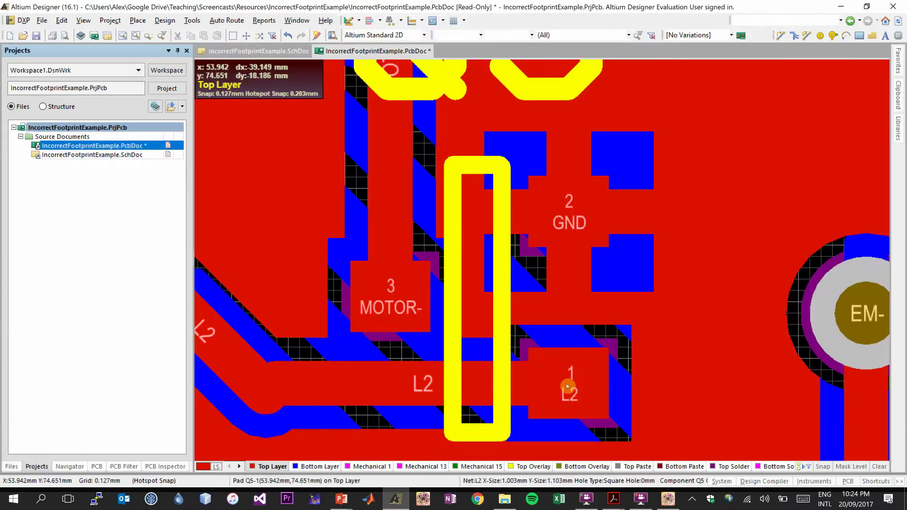
left_click(570, 380)
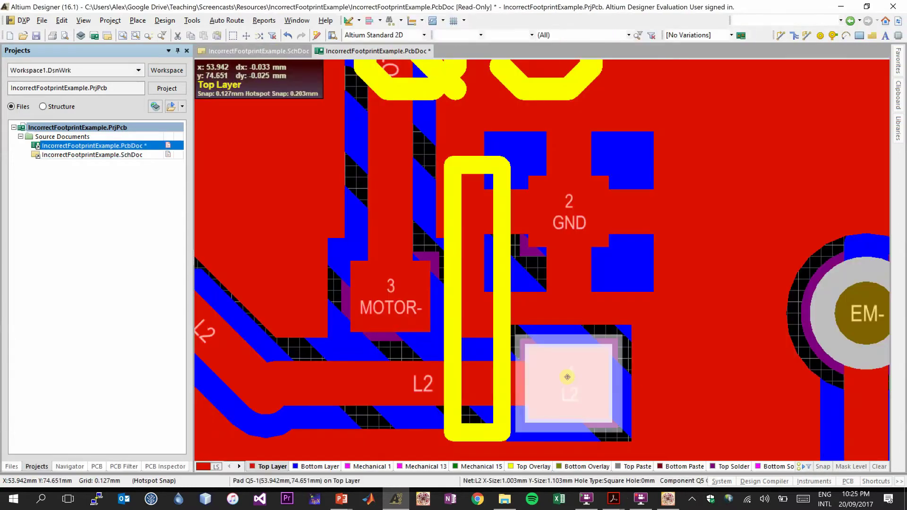
left_click(575, 209)
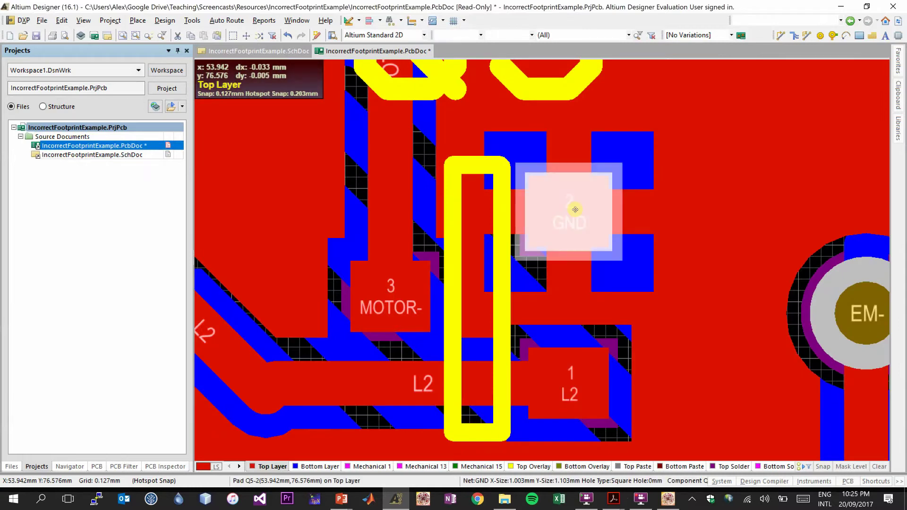
left_click(400, 297)
left_click(571, 222)
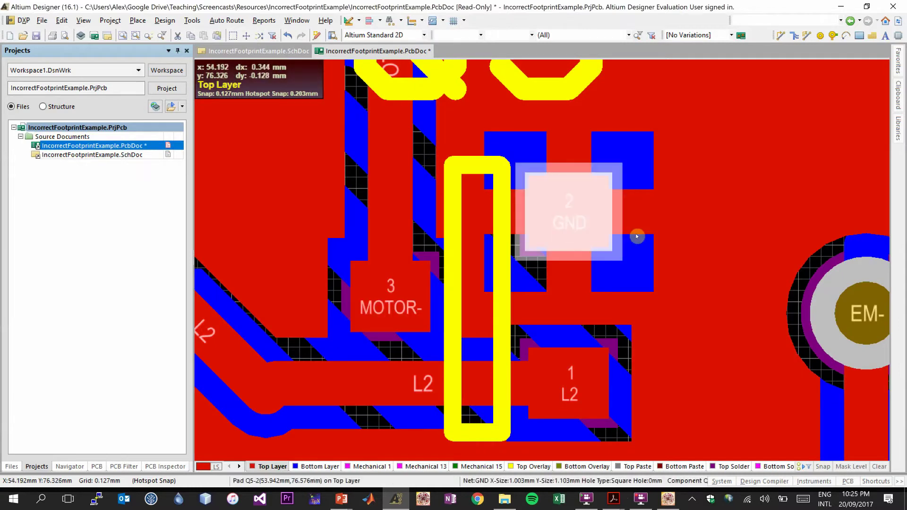
mouse_move(681, 230)
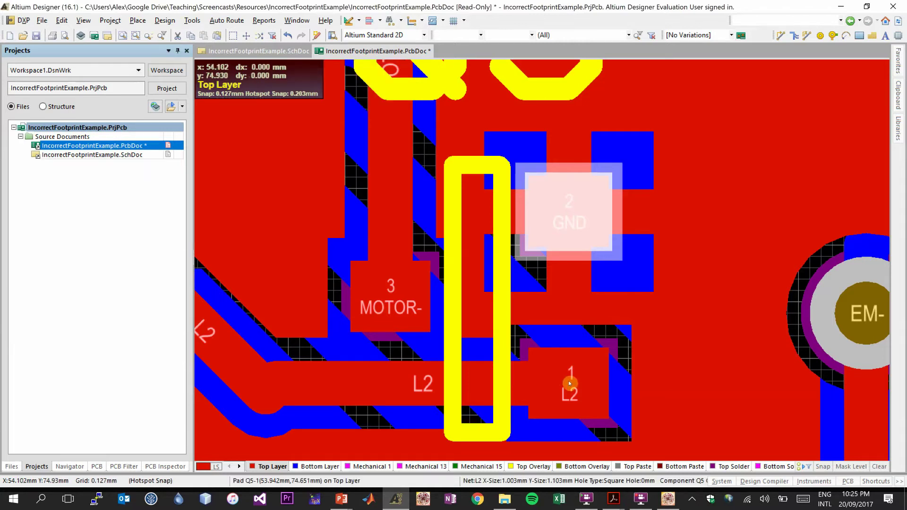
mouse_move(563, 315)
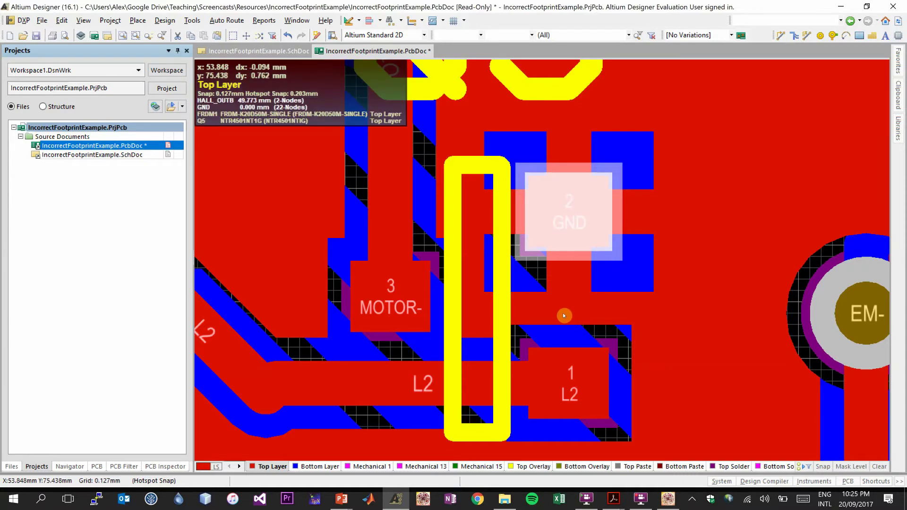